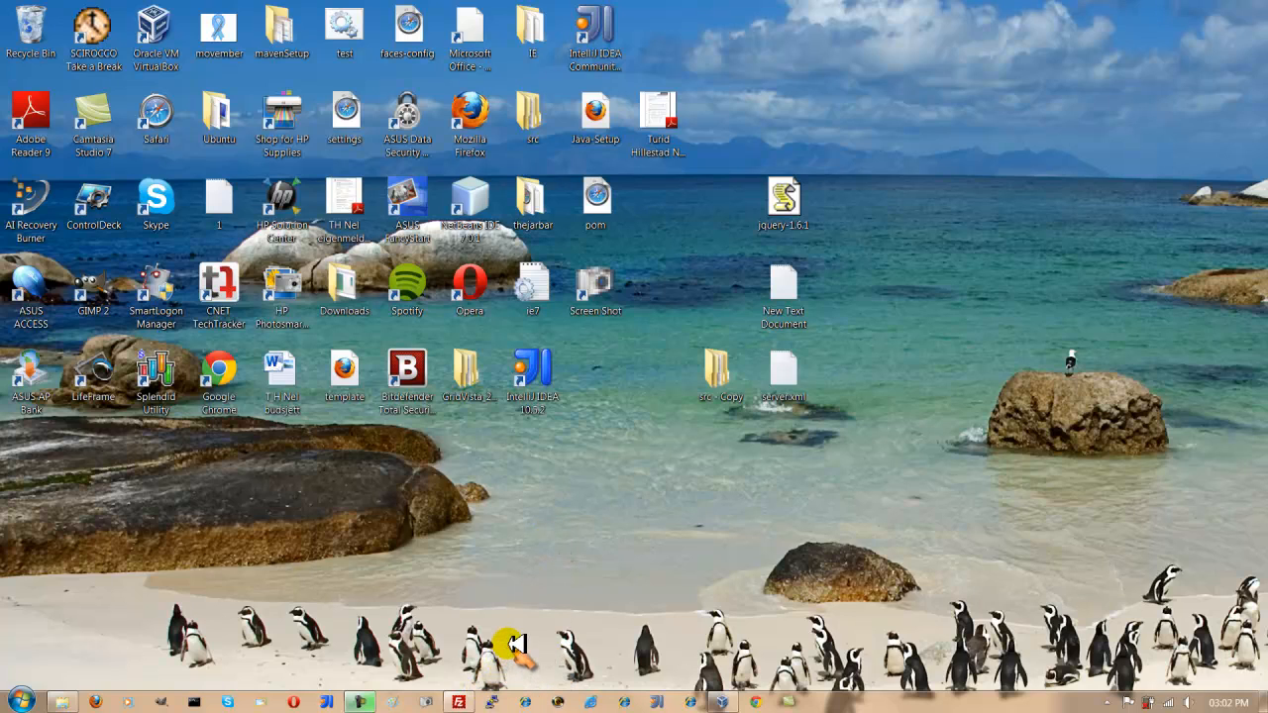
pyautogui.moveTo(472, 702)
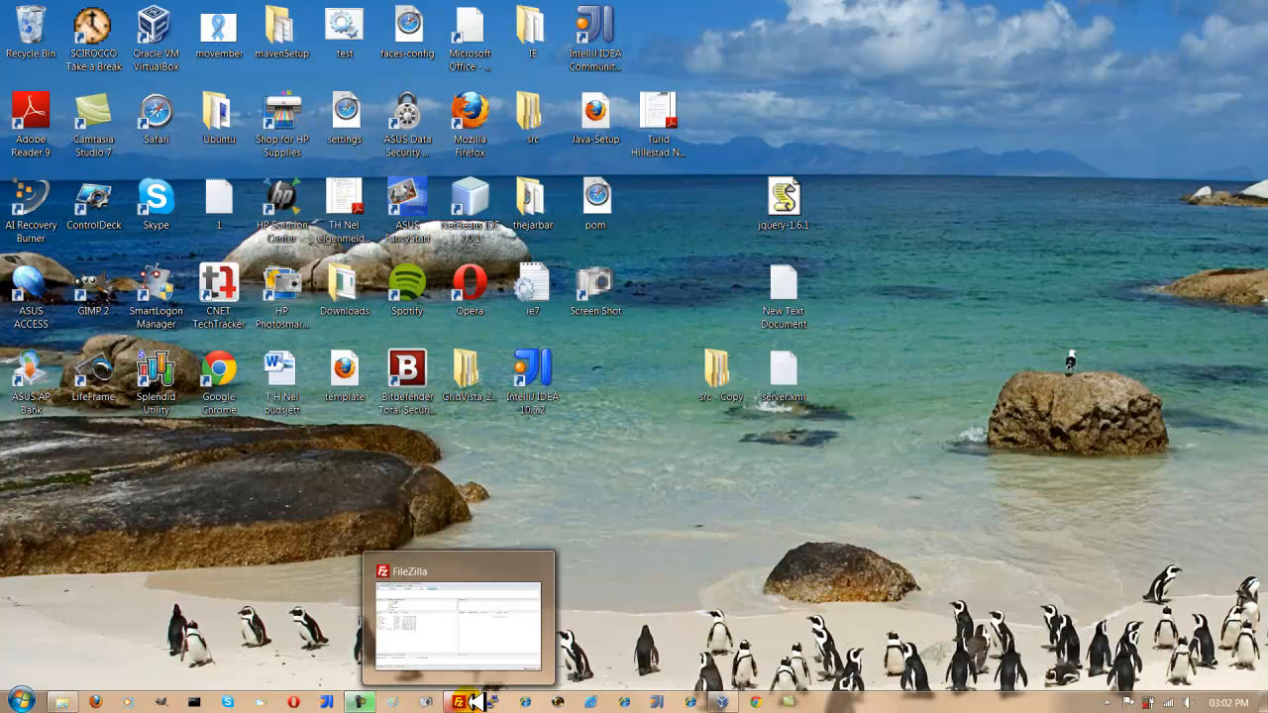
pyautogui.click(490, 699)
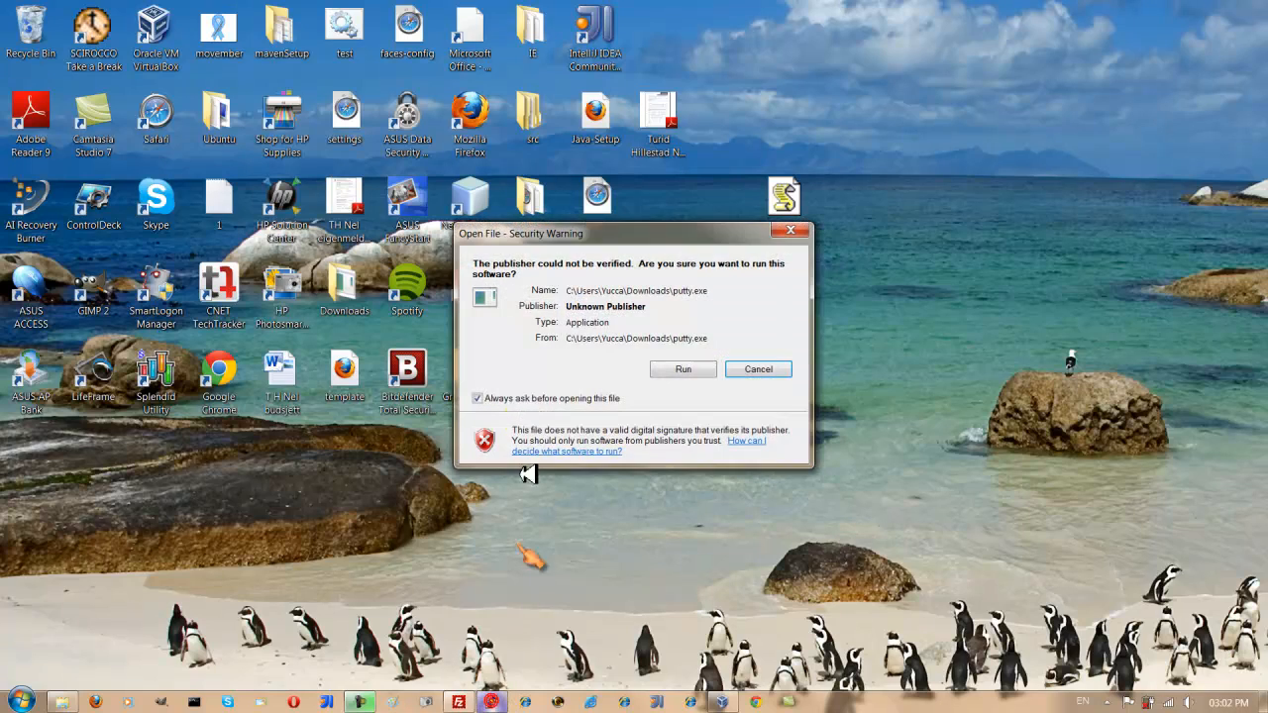
pyautogui.click(758, 370)
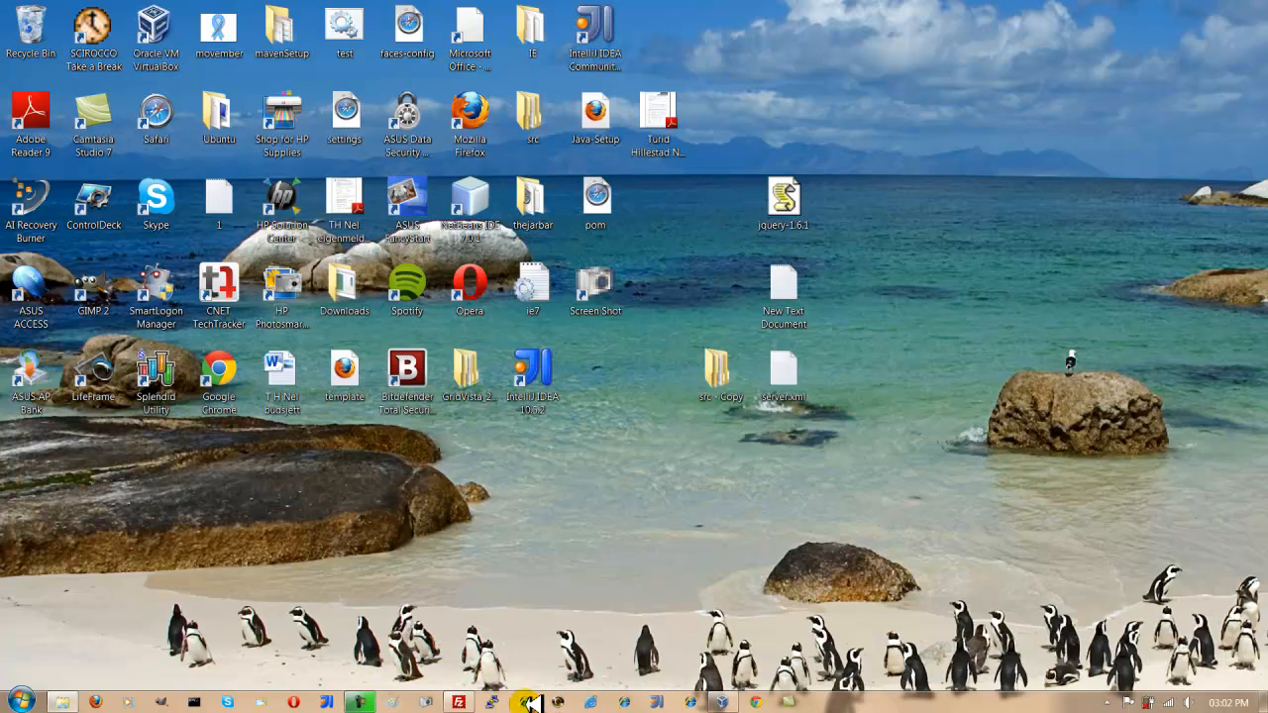
# - View the recent virtual machines listed for Windows Virtual PC, then dismiss the list
pyautogui.click(22, 702)
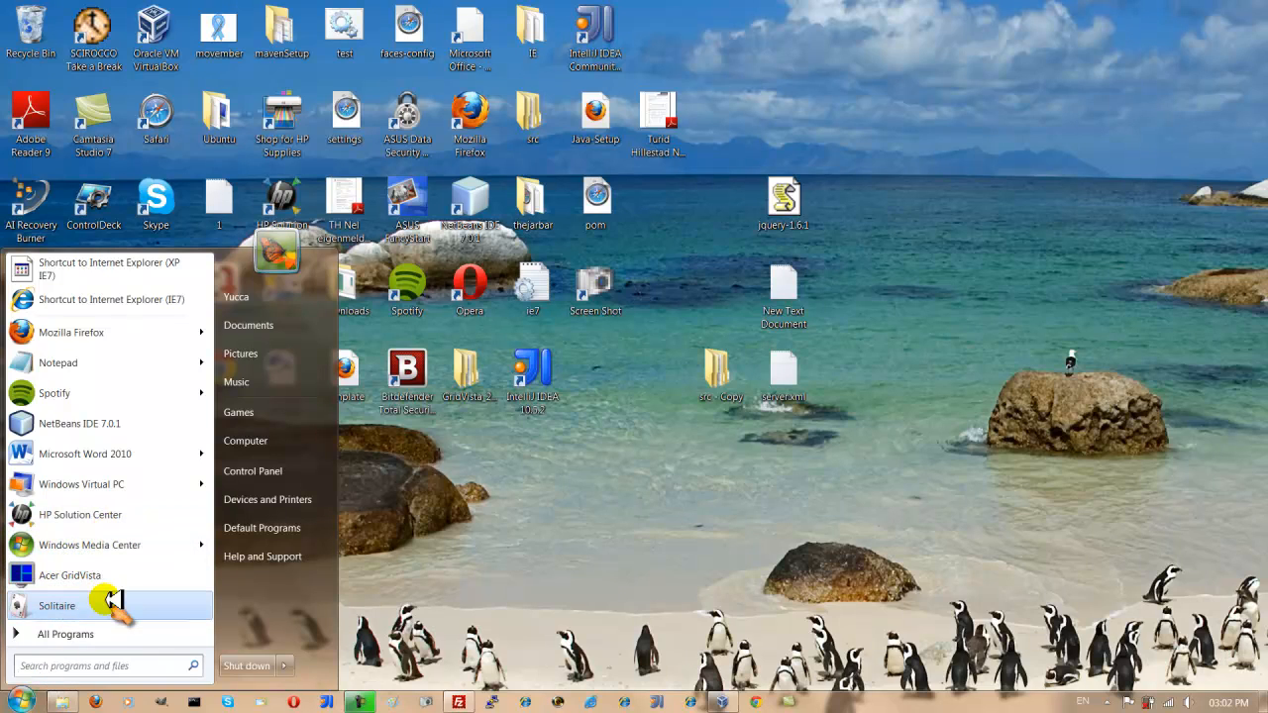
pyautogui.moveTo(103, 540)
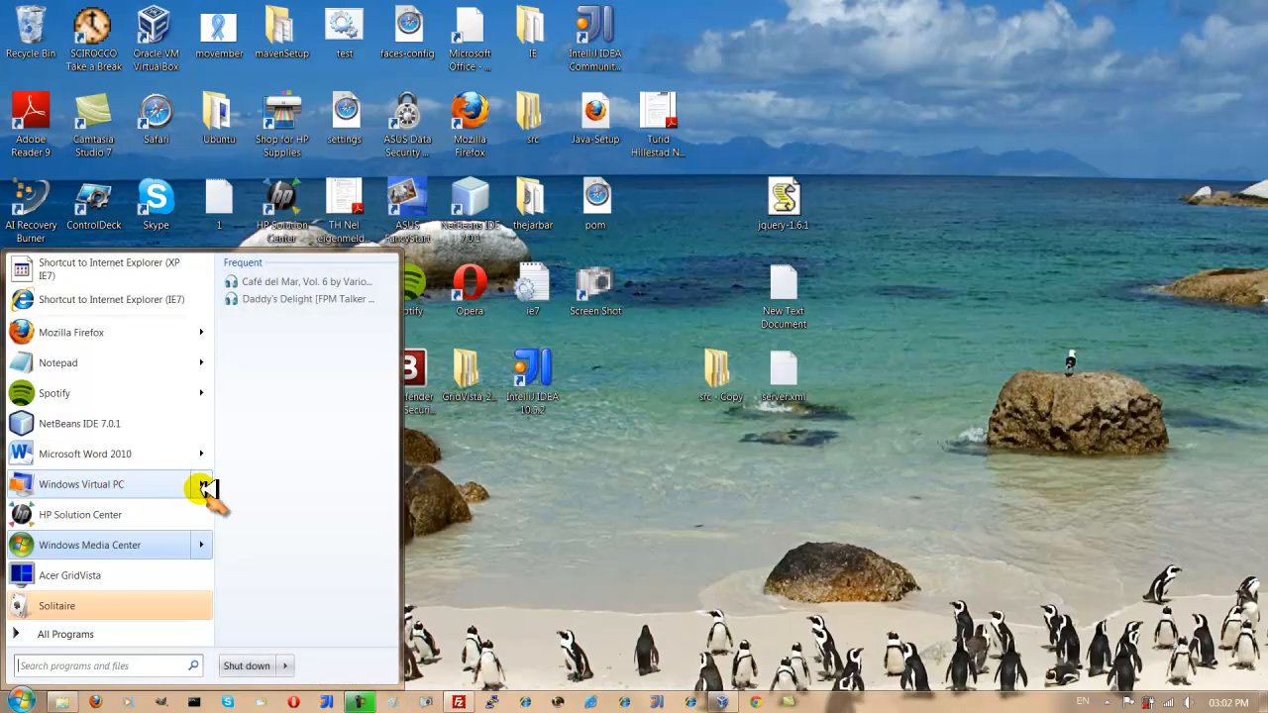
pyautogui.moveTo(202, 486)
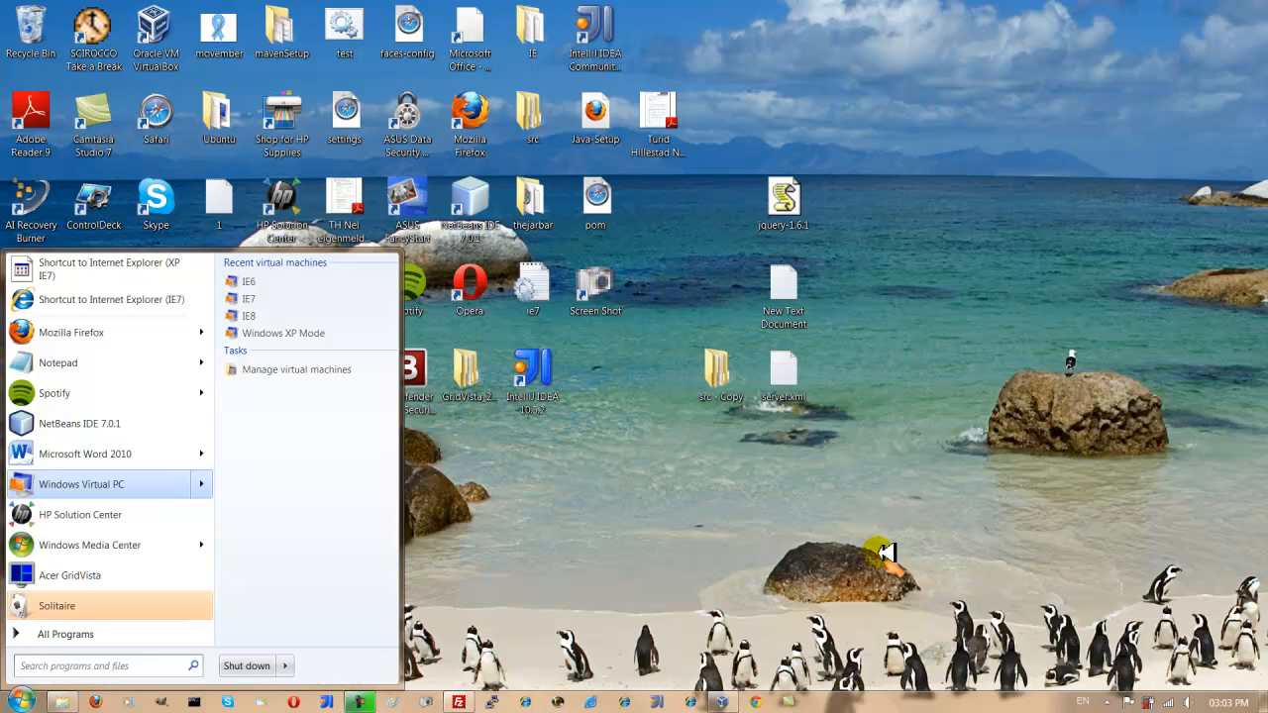
pyautogui.click(849, 699)
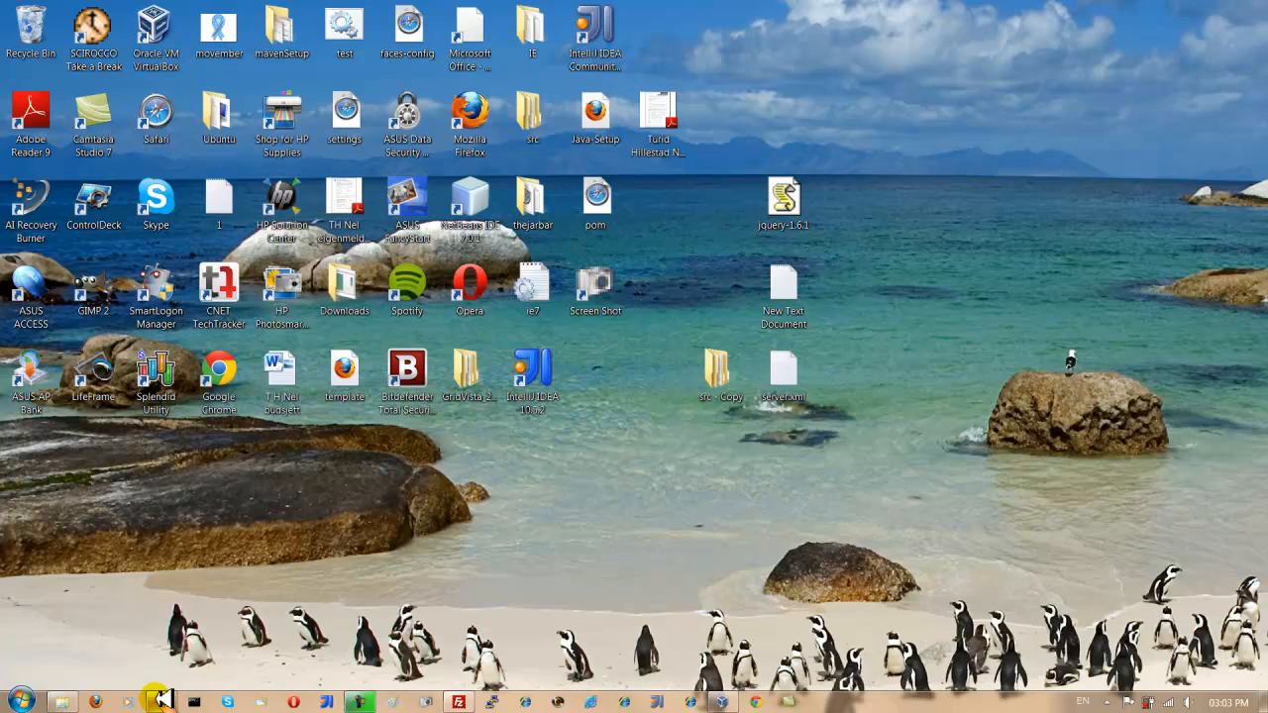
pyautogui.click(158, 700)
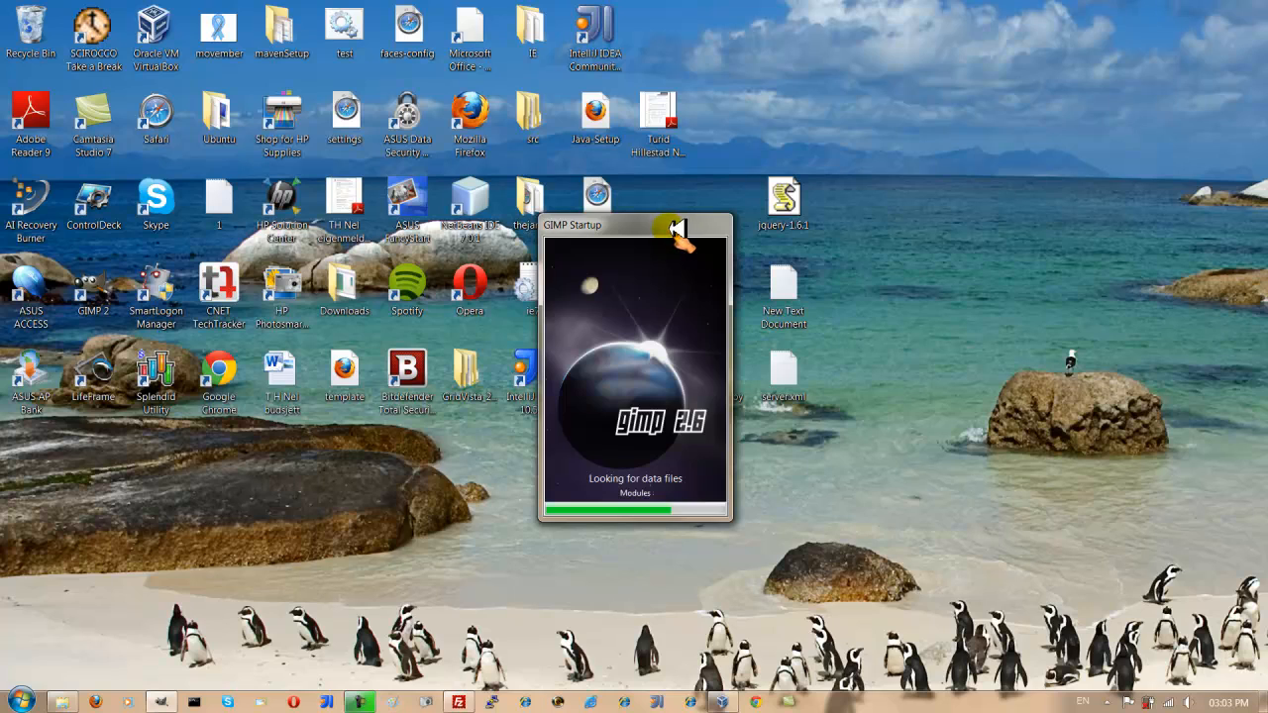
pyautogui.moveTo(668, 228); pyautogui.dragTo(653, 309)
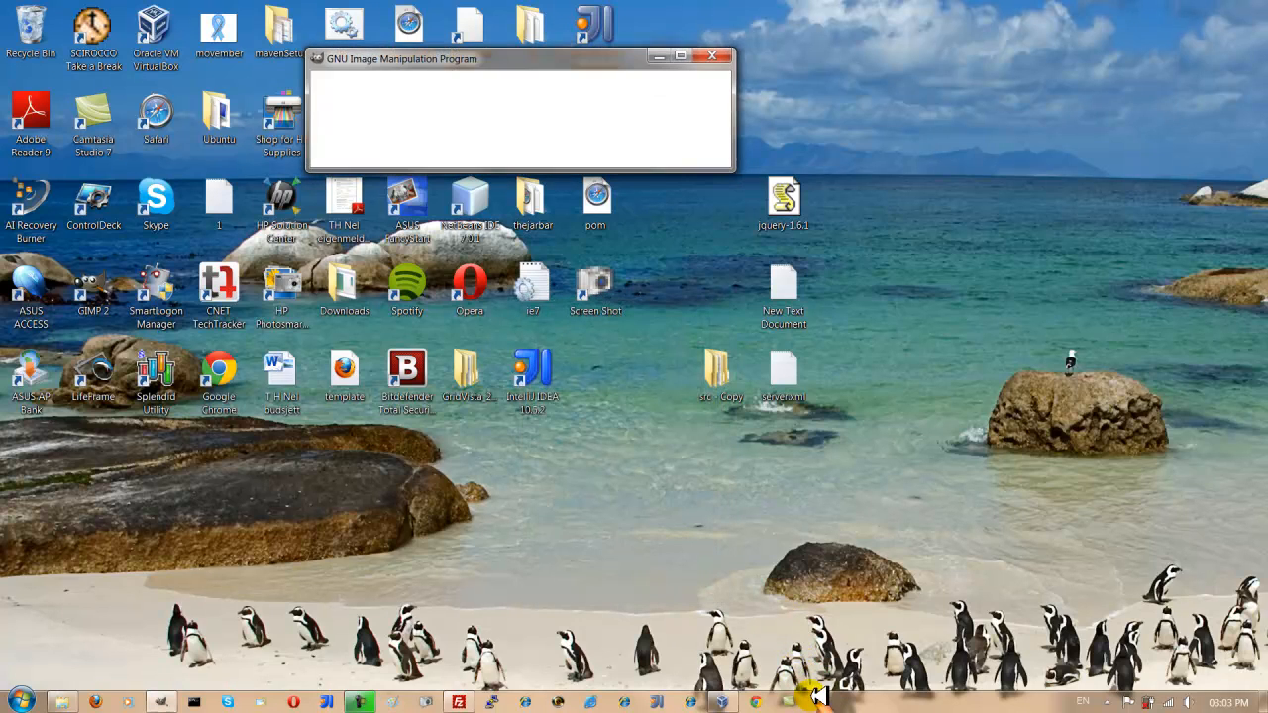
pyautogui.click(660, 55)
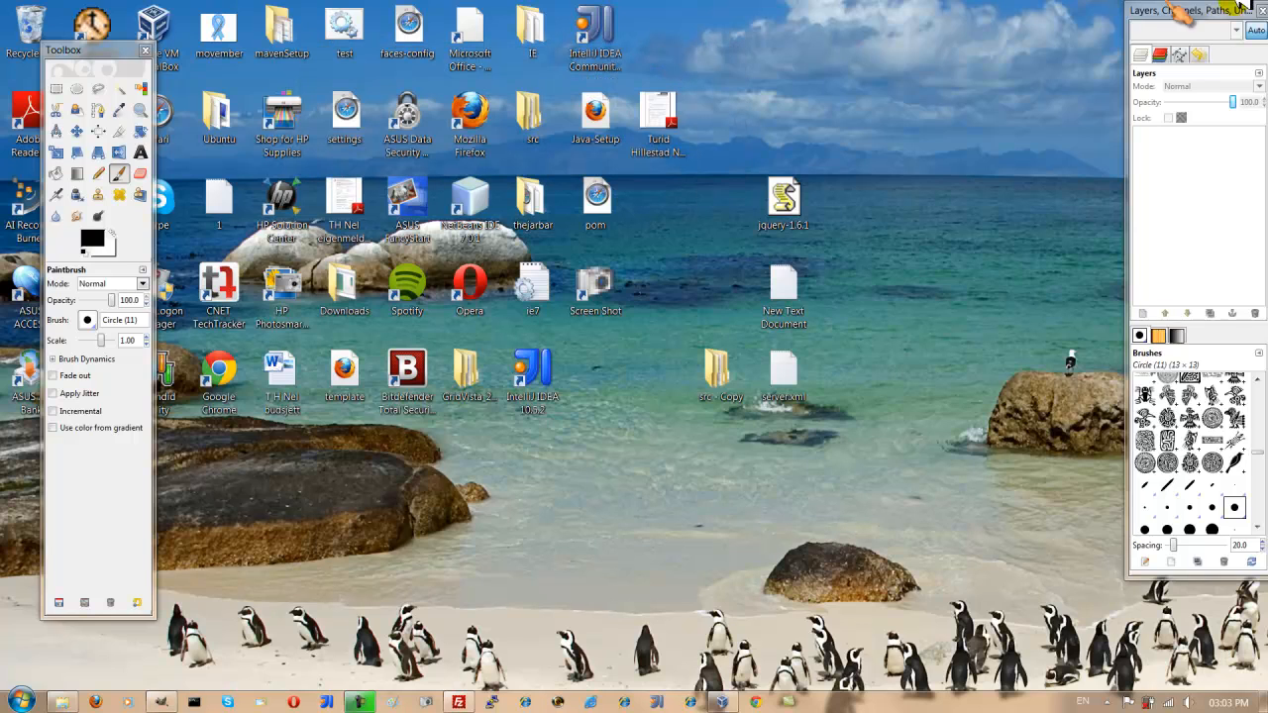
pyautogui.moveTo(1247, 8); pyautogui.dragTo(1213, 11)
pyautogui.click(1230, 12)
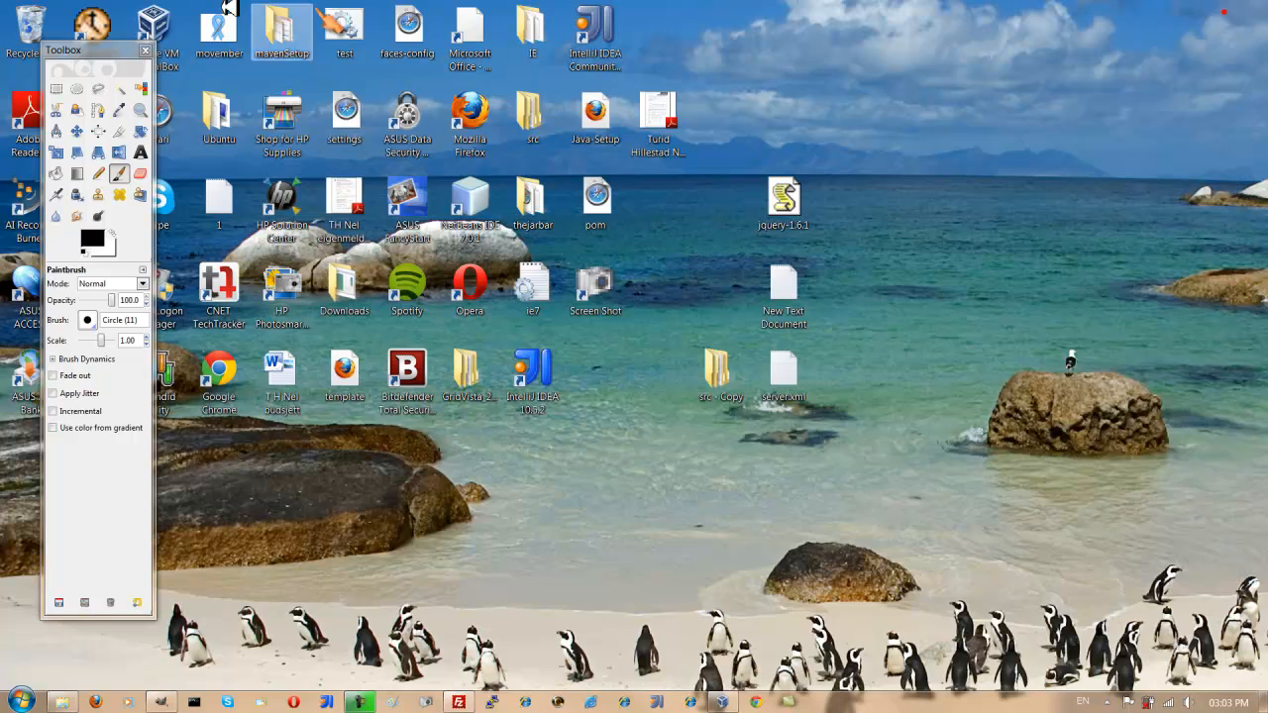
pyautogui.click(149, 48)
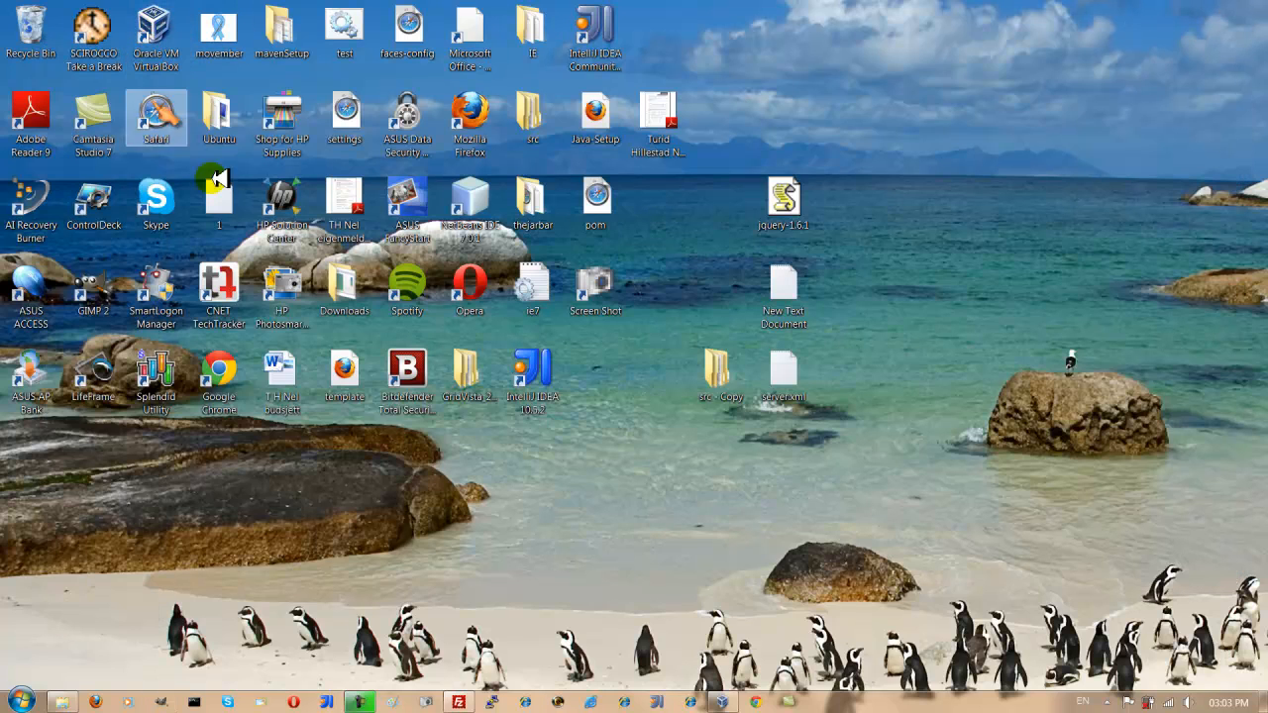
pyautogui.click(726, 703)
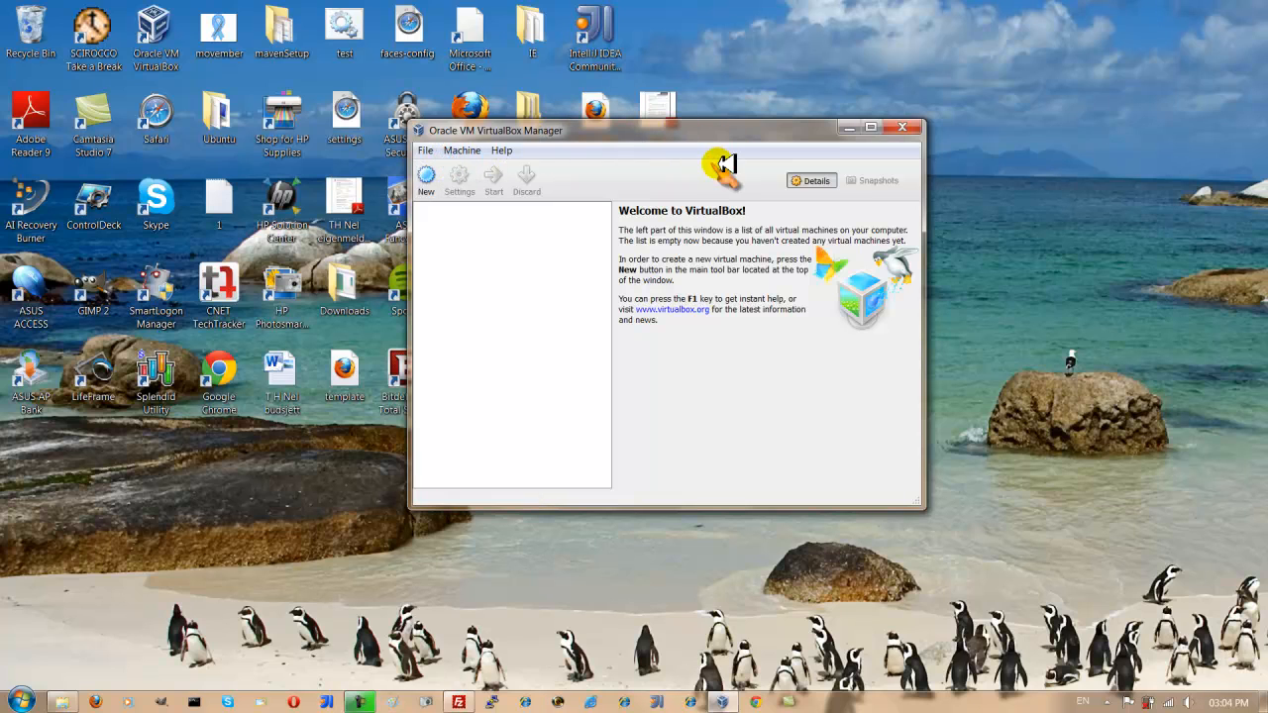
pyautogui.click(914, 125)
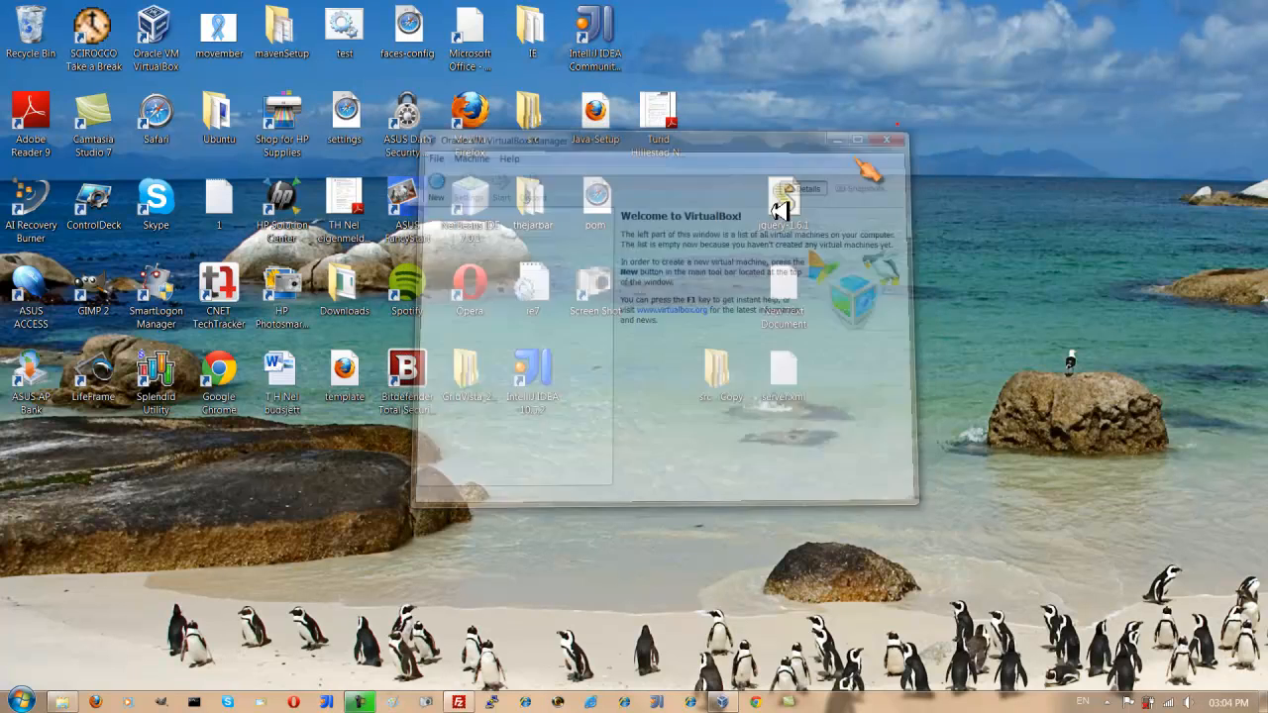
# - Switch to Firefox, open the Downloads page of virtualbox.org and examine the platform packages for the different hosts
pyautogui.click(103, 702)
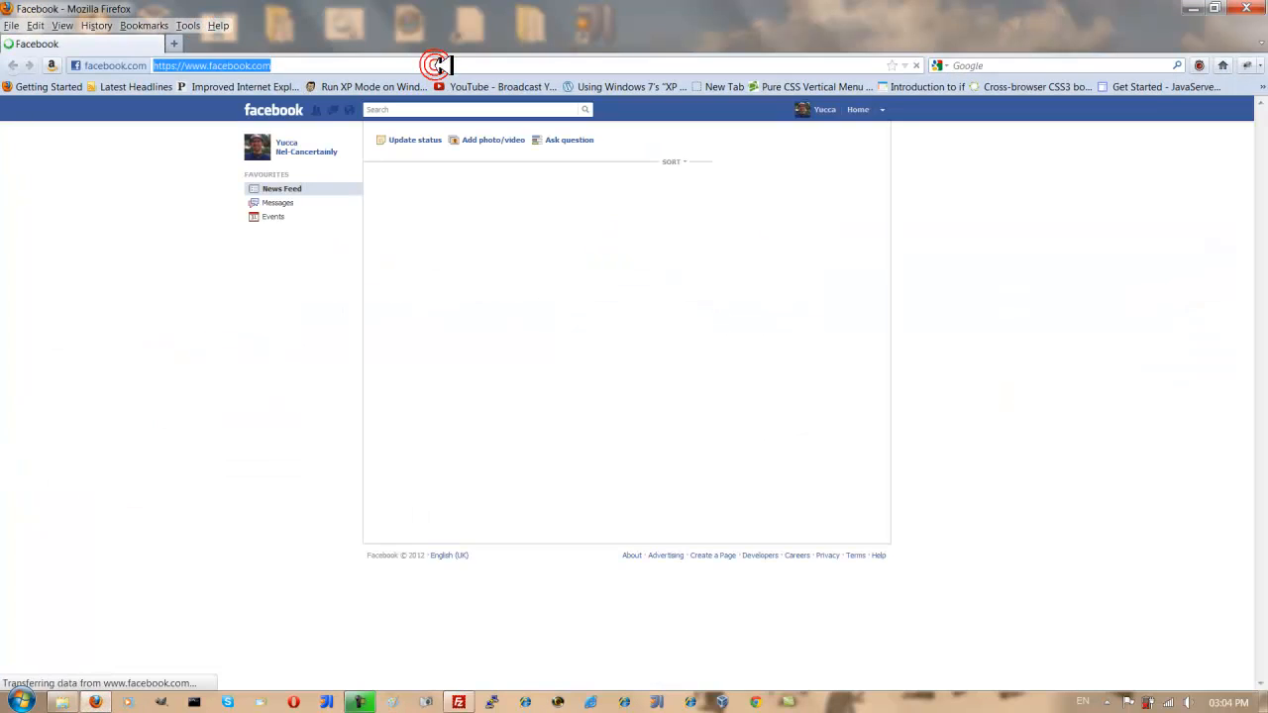
pyautogui.write('virt')
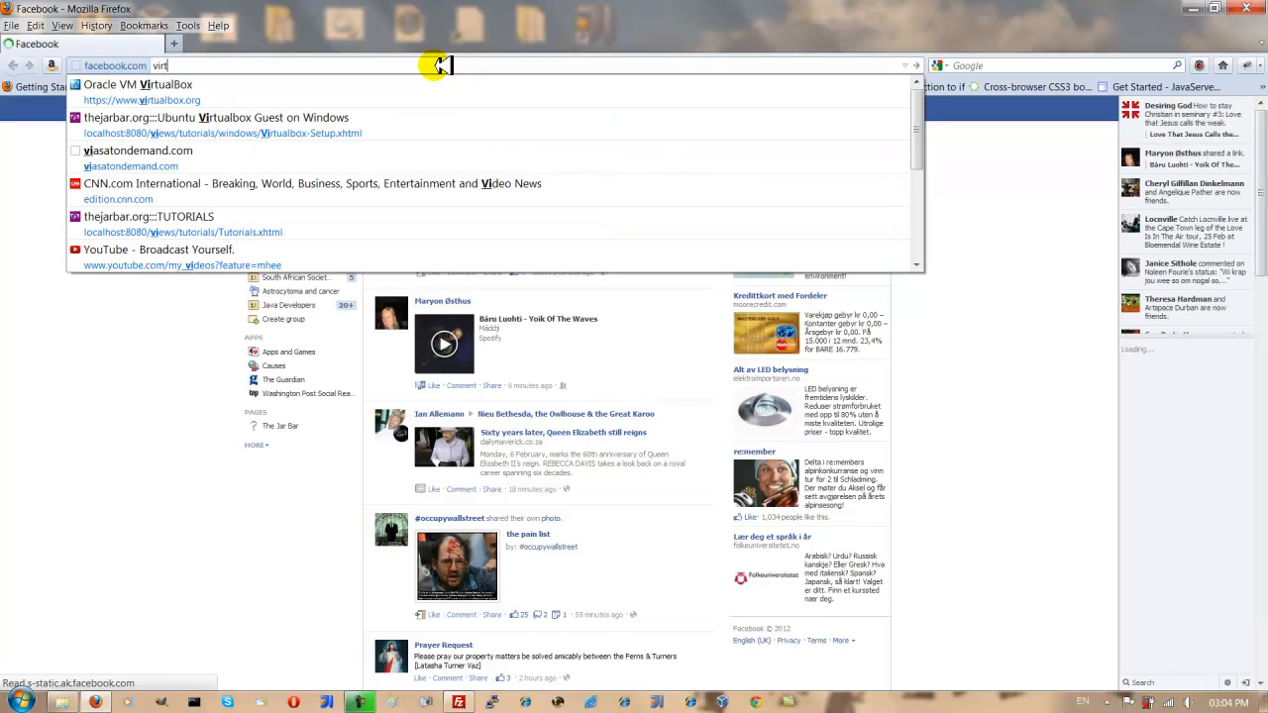
pyautogui.click(443, 81)
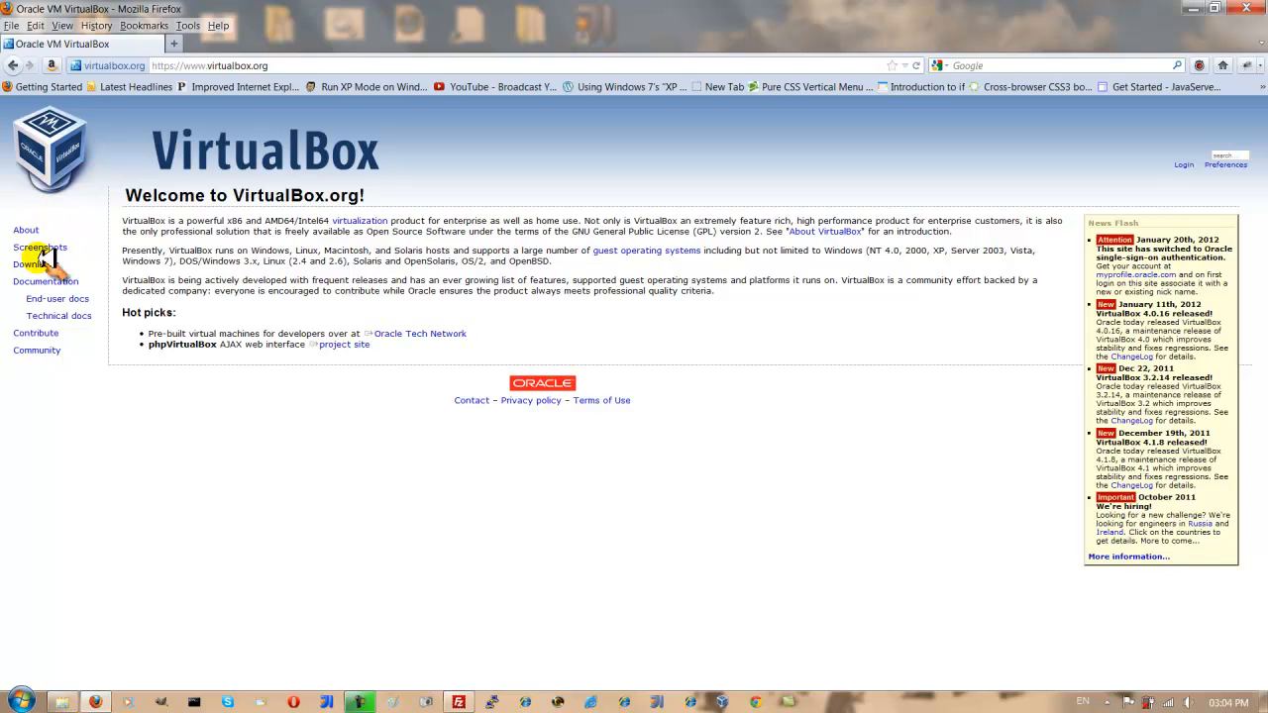
pyautogui.click(38, 265)
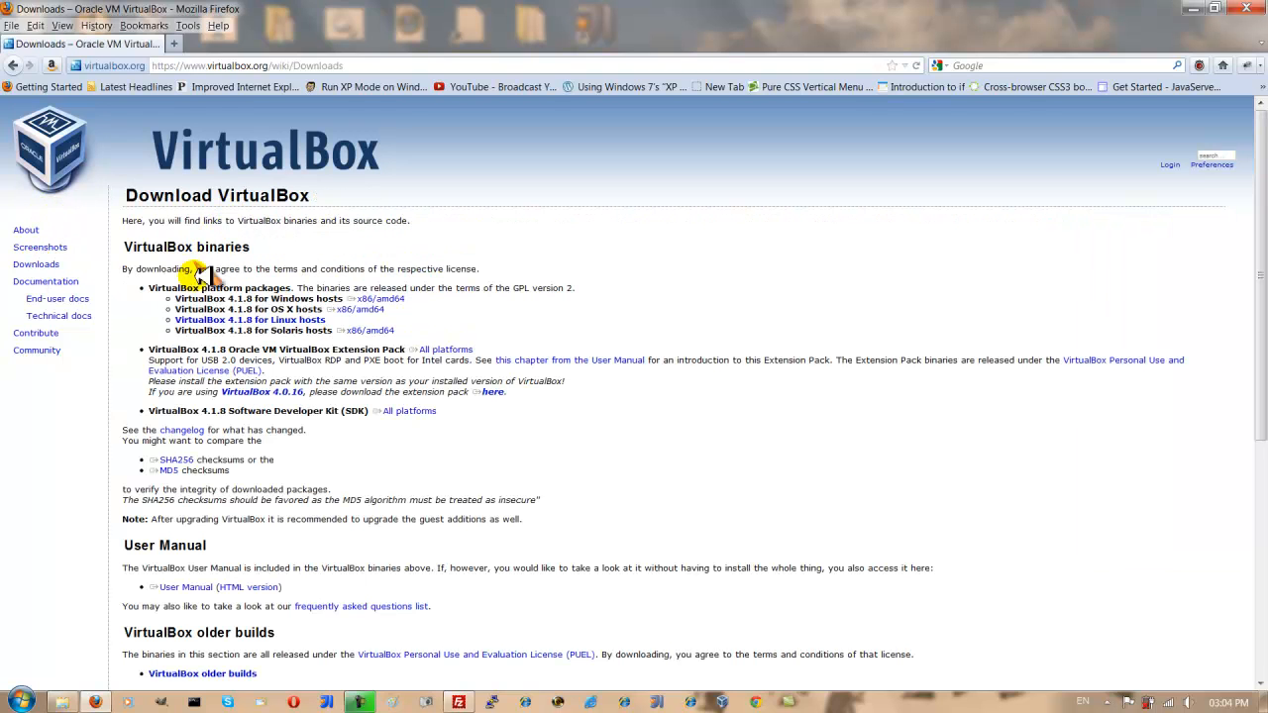
pyautogui.tripleClick(265, 320)
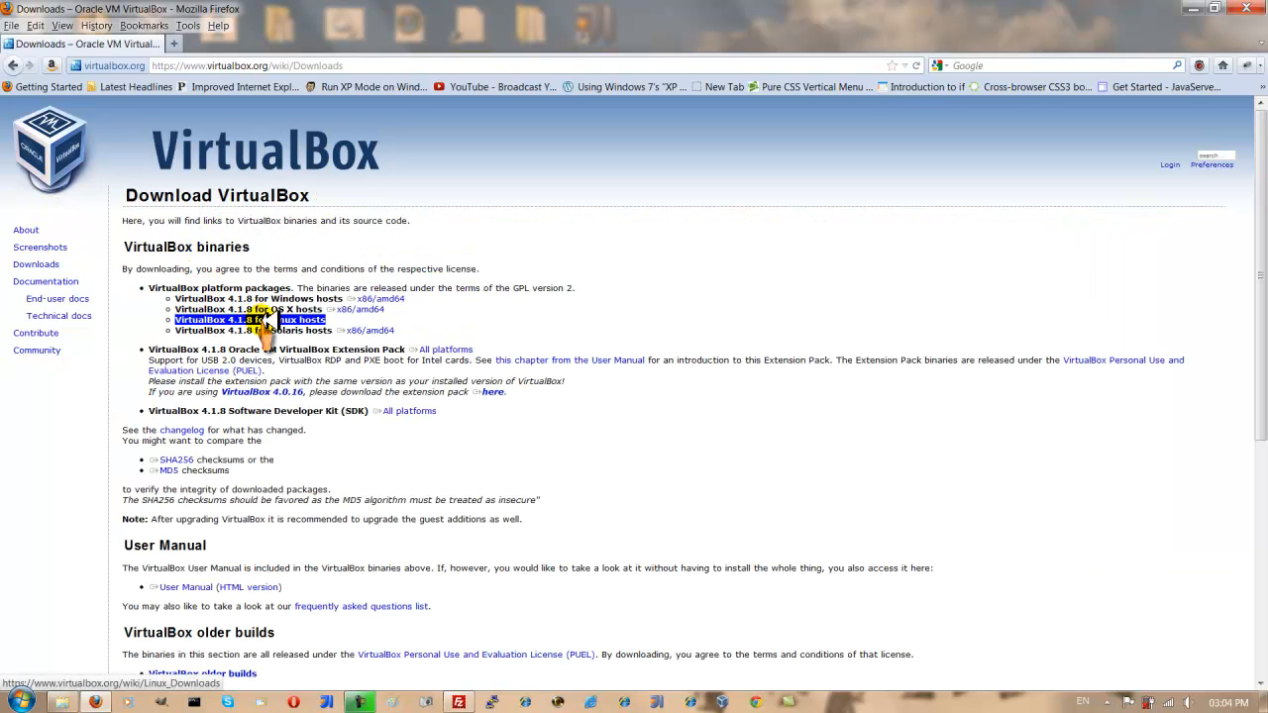
pyautogui.click(325, 286)
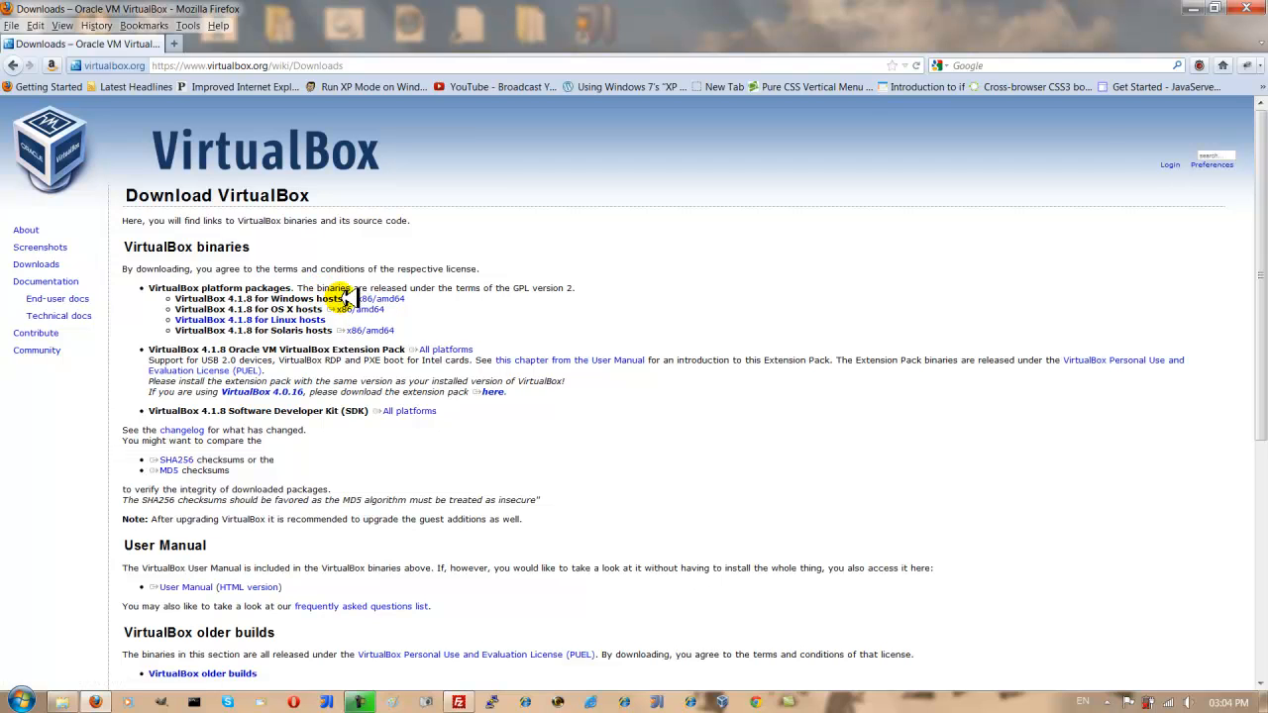
# - Go to distrowatch.com and examine the Page Hit Ranking of Linux distributions over the last 6 months
pyautogui.click(377, 66)
pyautogui.write('distr')
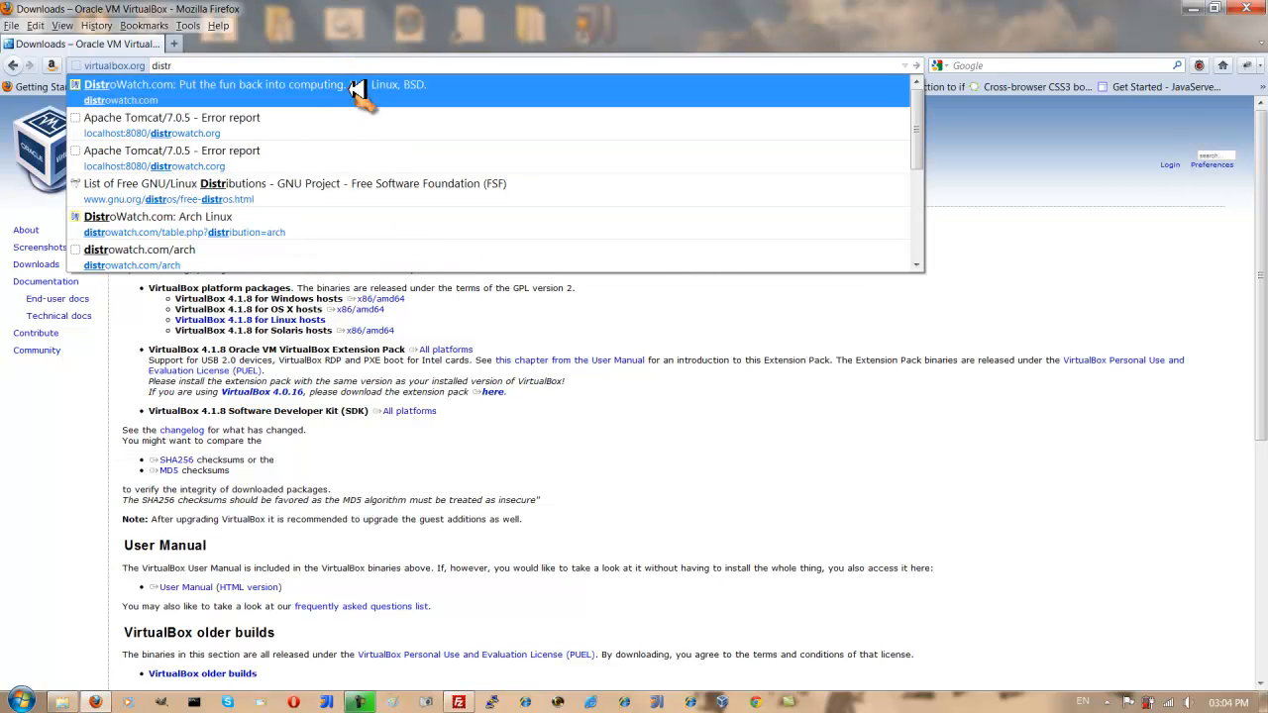
pyautogui.click(354, 89)
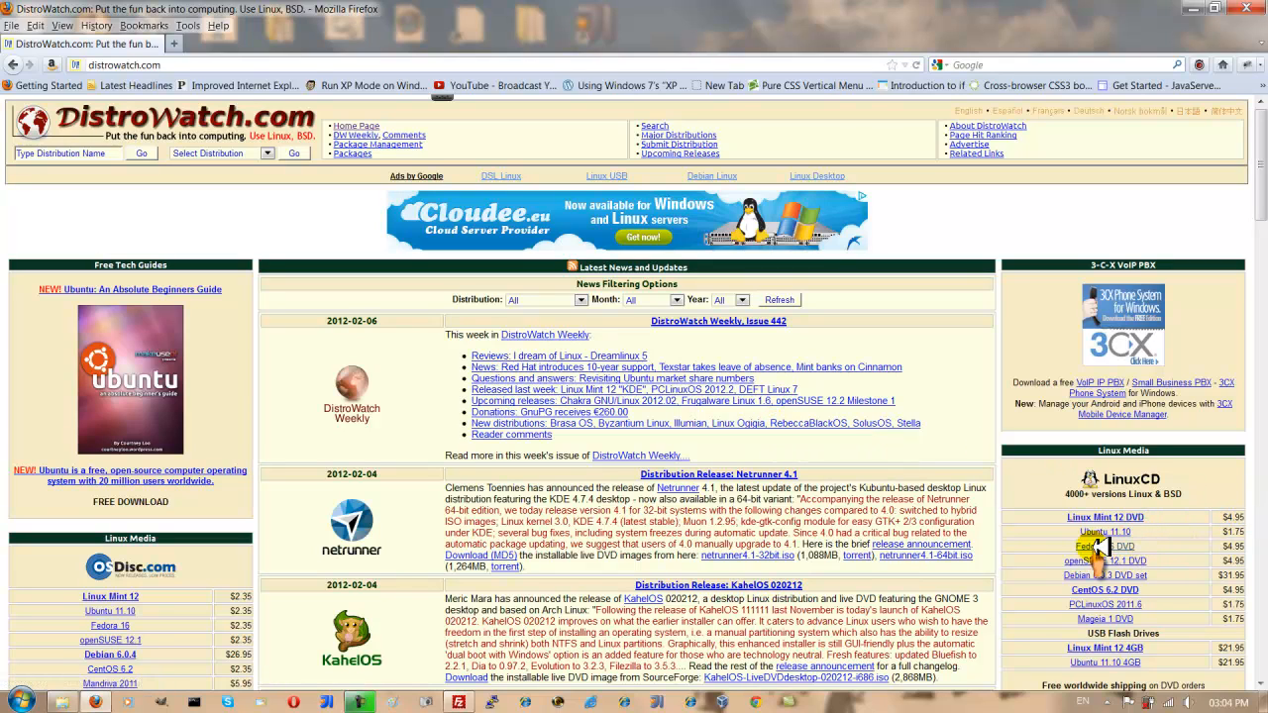
pyautogui.scroll(-6, 1095, 555)
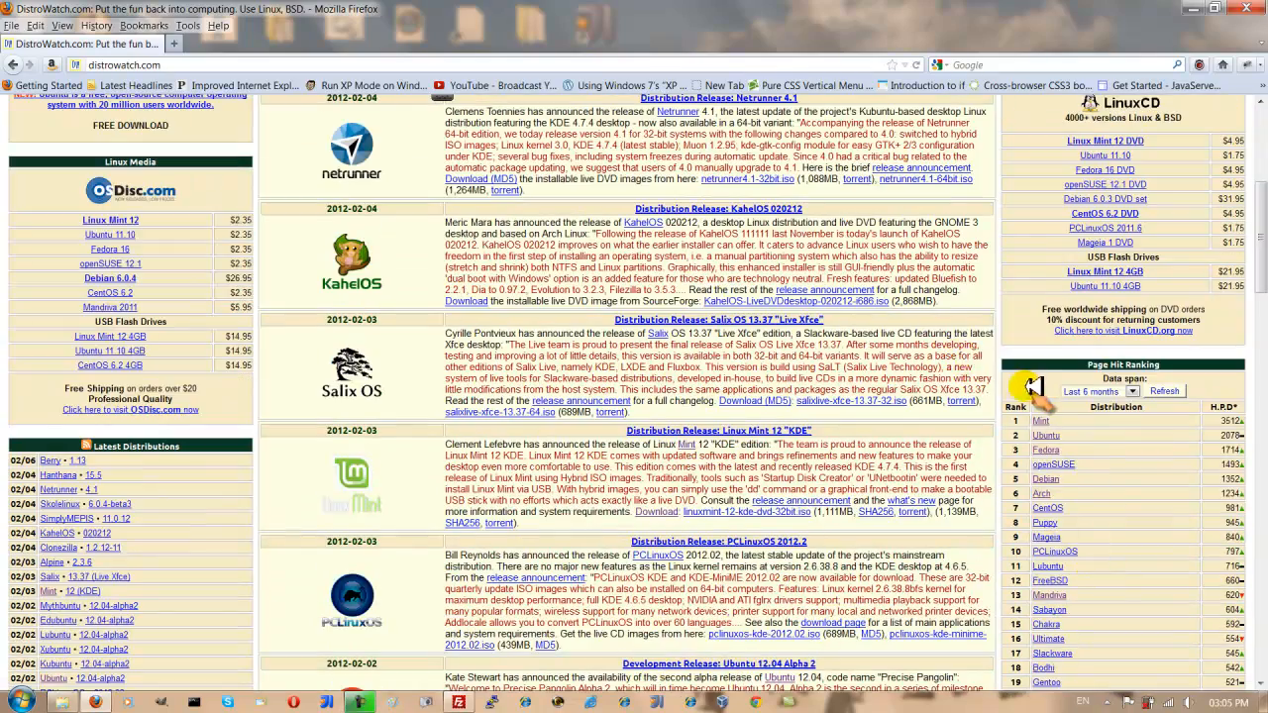
pyautogui.scroll(-4, 1048, 446)
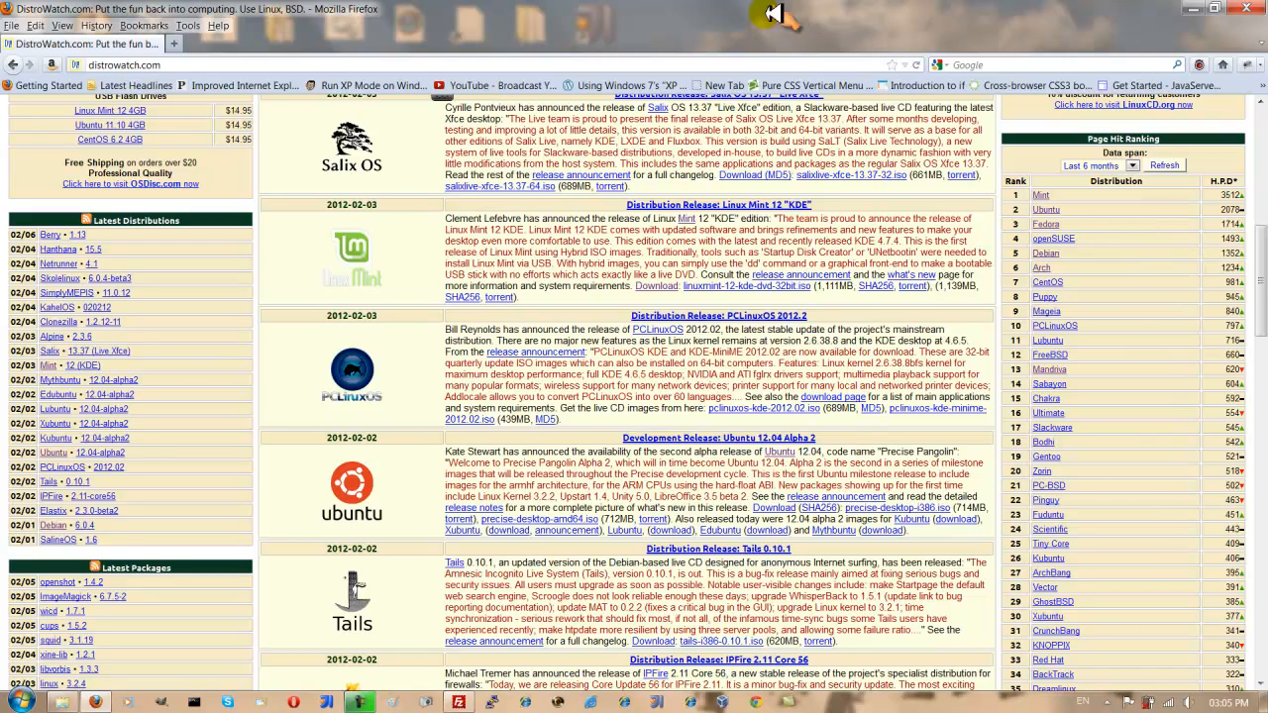
pyautogui.click(711, 66)
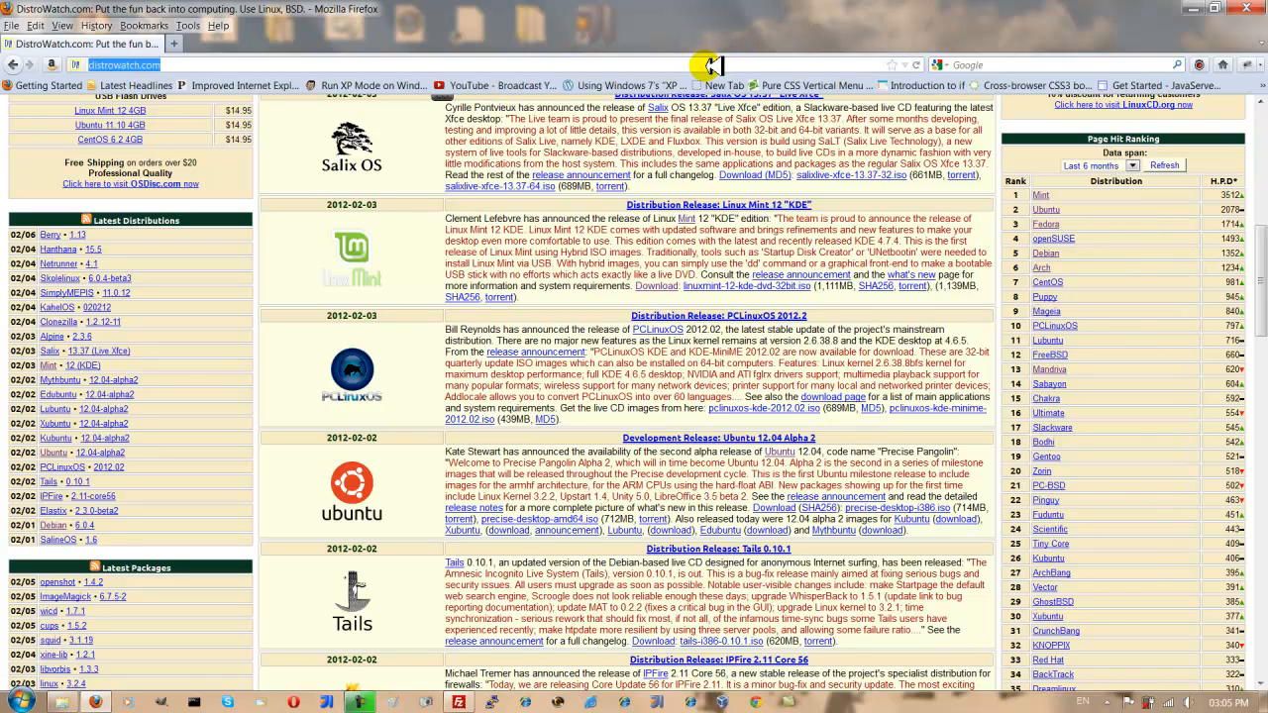
pyautogui.write('ubuntu')
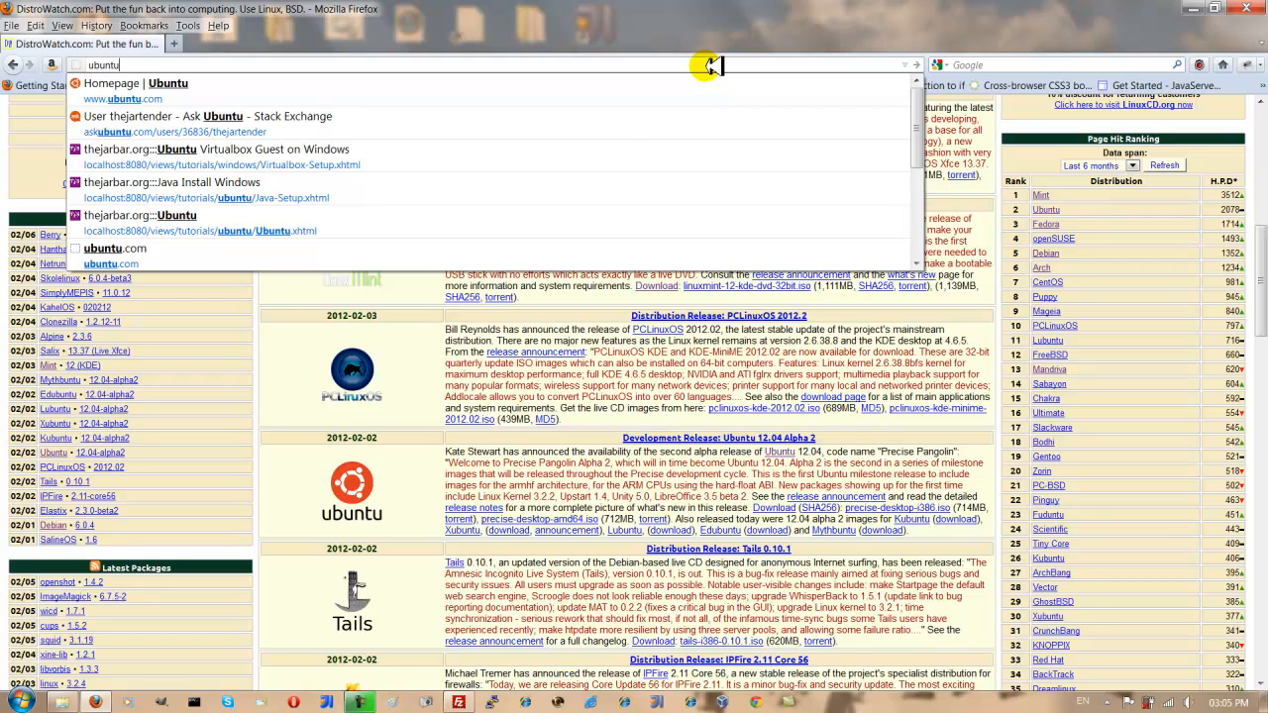
pyautogui.press('Down')
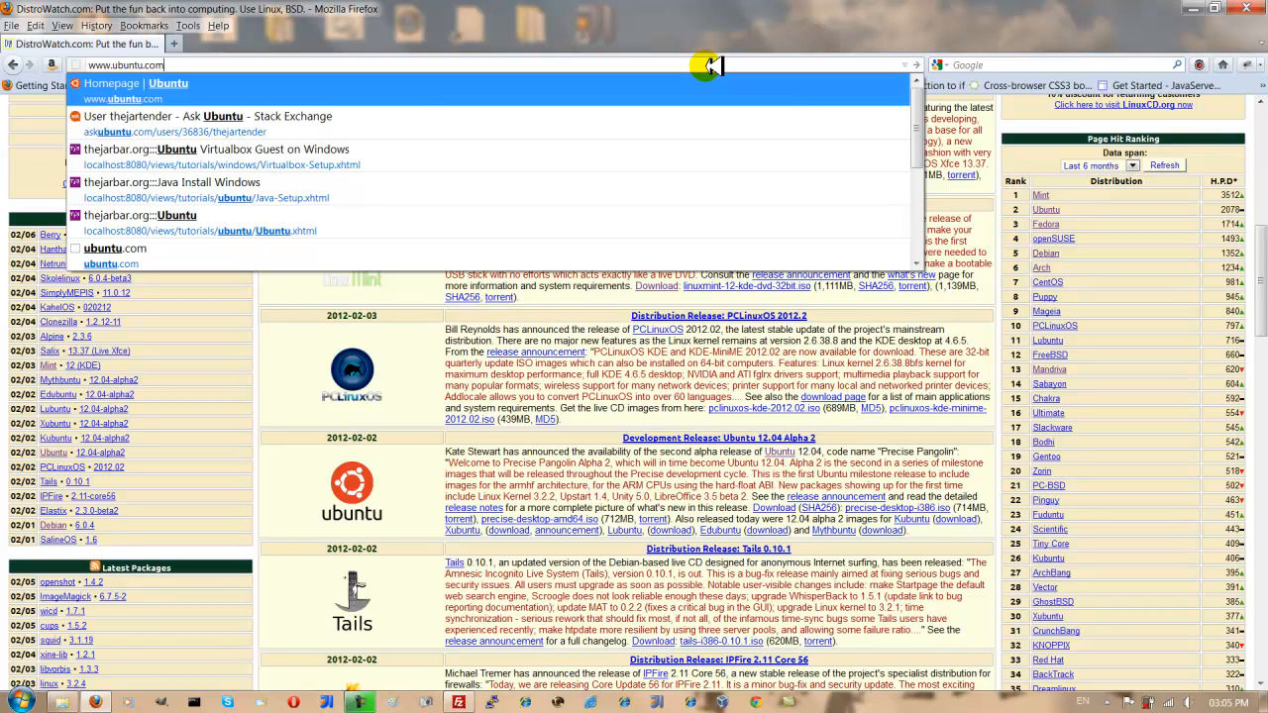
pyautogui.press('Return')
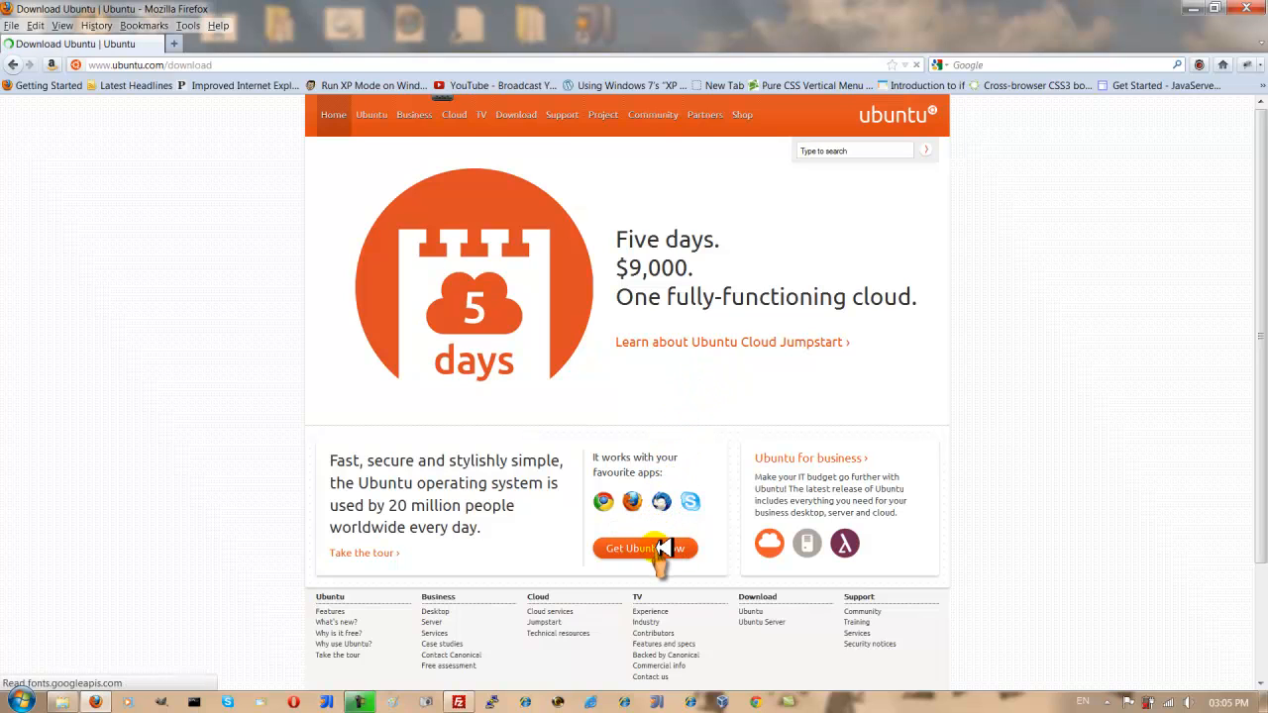
pyautogui.scroll(-1, 441, 416)
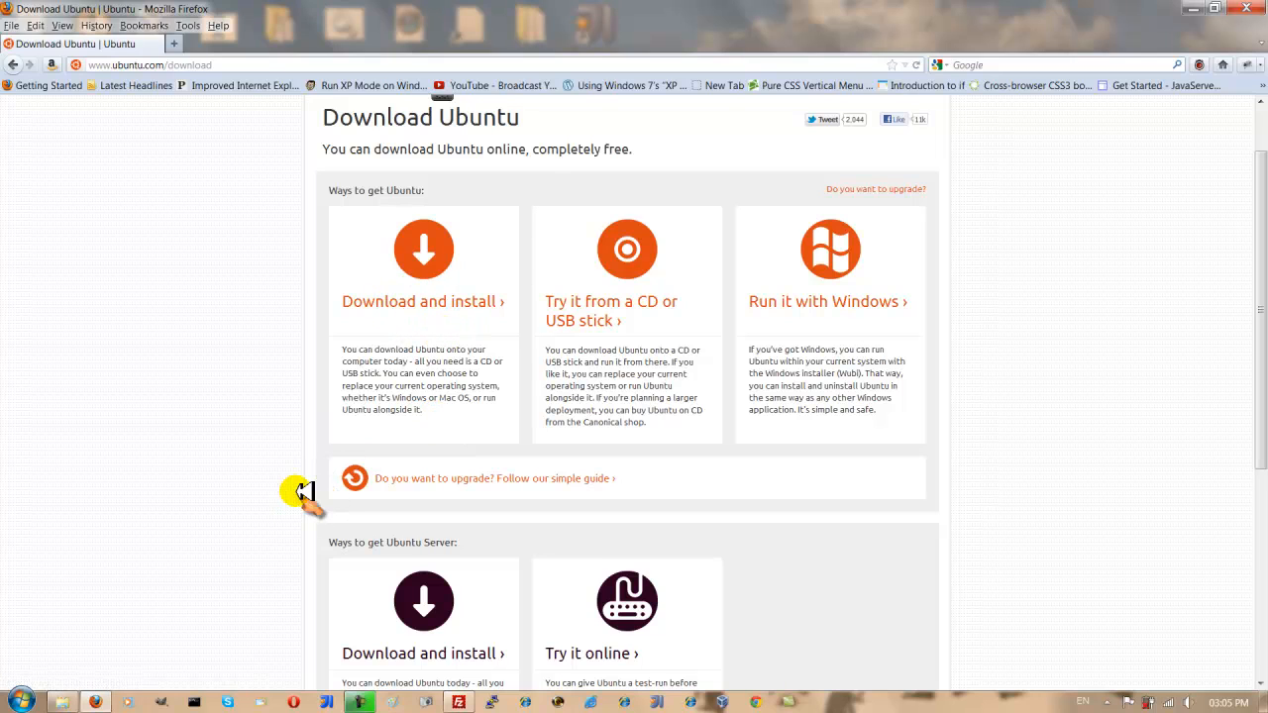
# - Open the Downloads folder inside the personal user folder to check for the Ubuntu desktop ISO
pyautogui.click(22, 701)
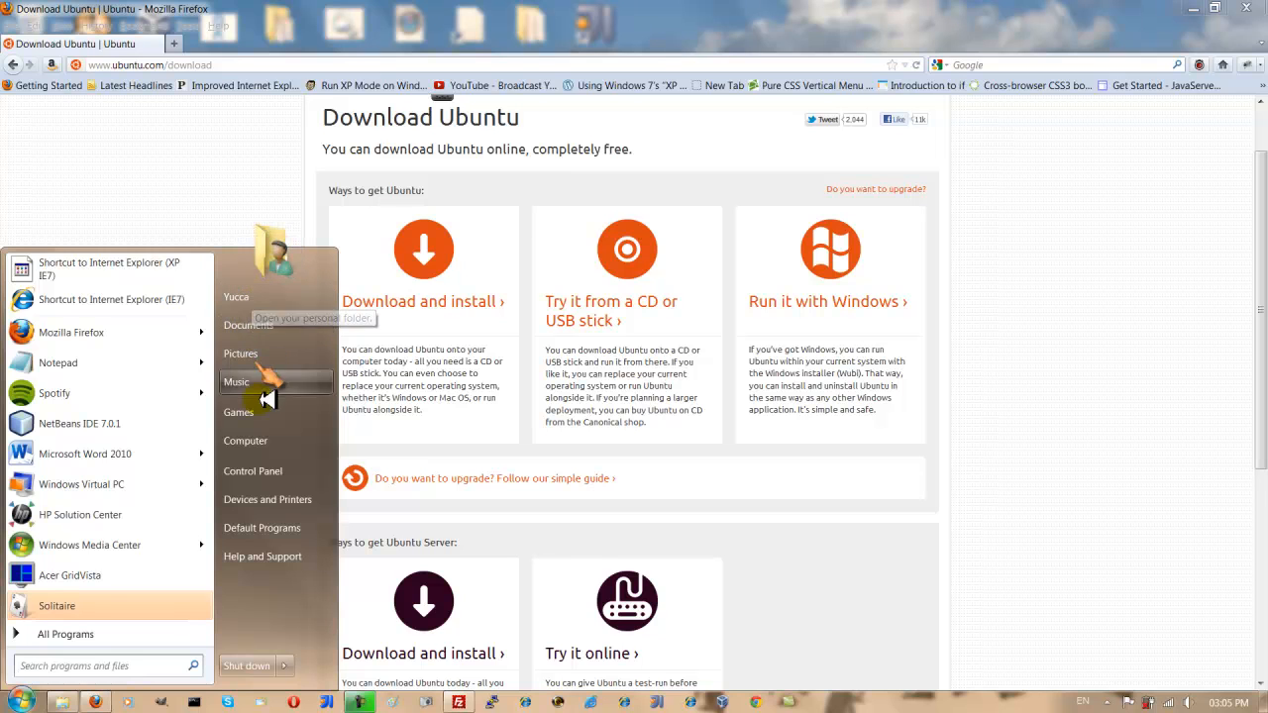
pyautogui.click(269, 297)
pyautogui.doubleClick(442, 180)
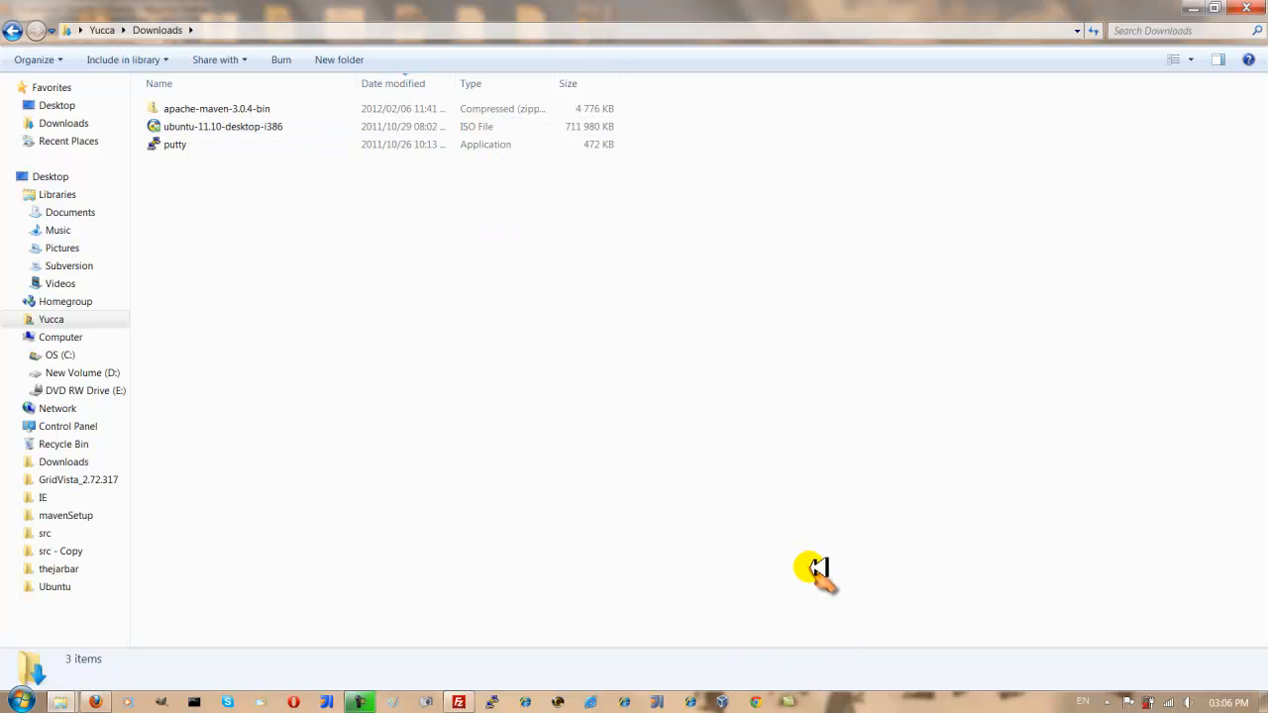
# - Switch to Oracle VM VirtualBox Manager, start creating a new virtual machine and advance past the wizard's welcome page
pyautogui.click(727, 703)
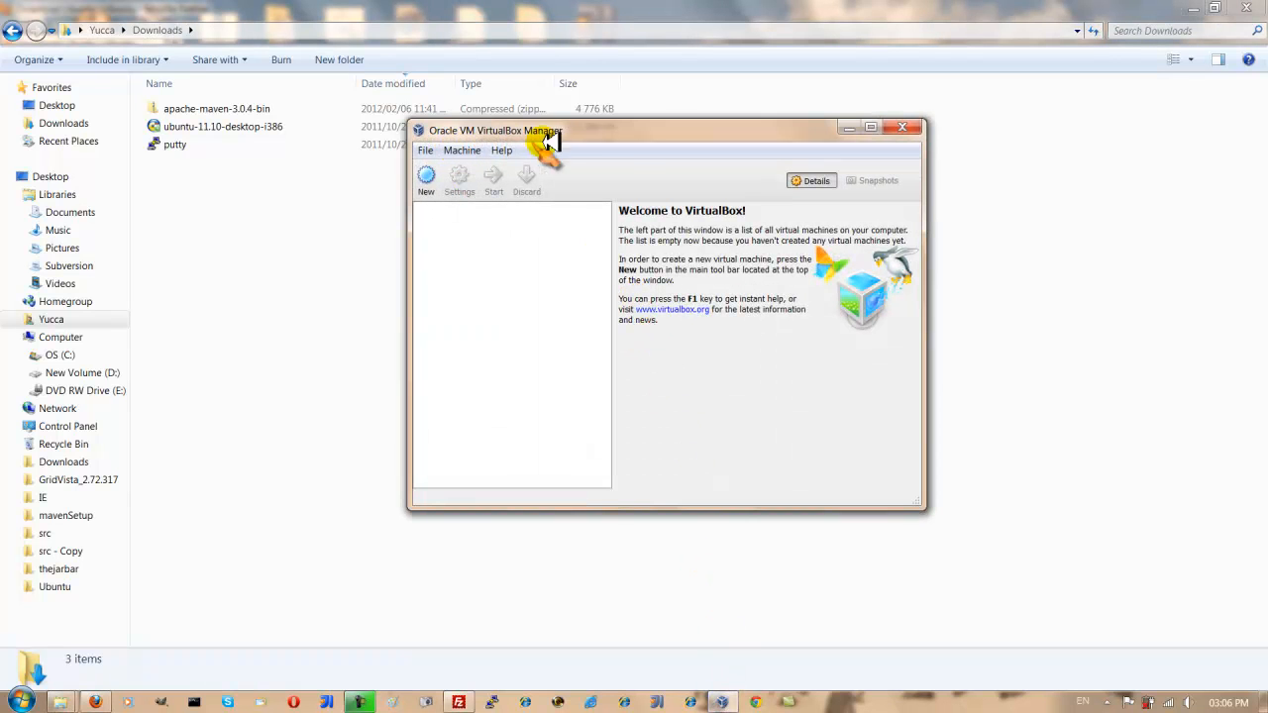
pyautogui.moveTo(614, 128); pyautogui.dragTo(656, 236)
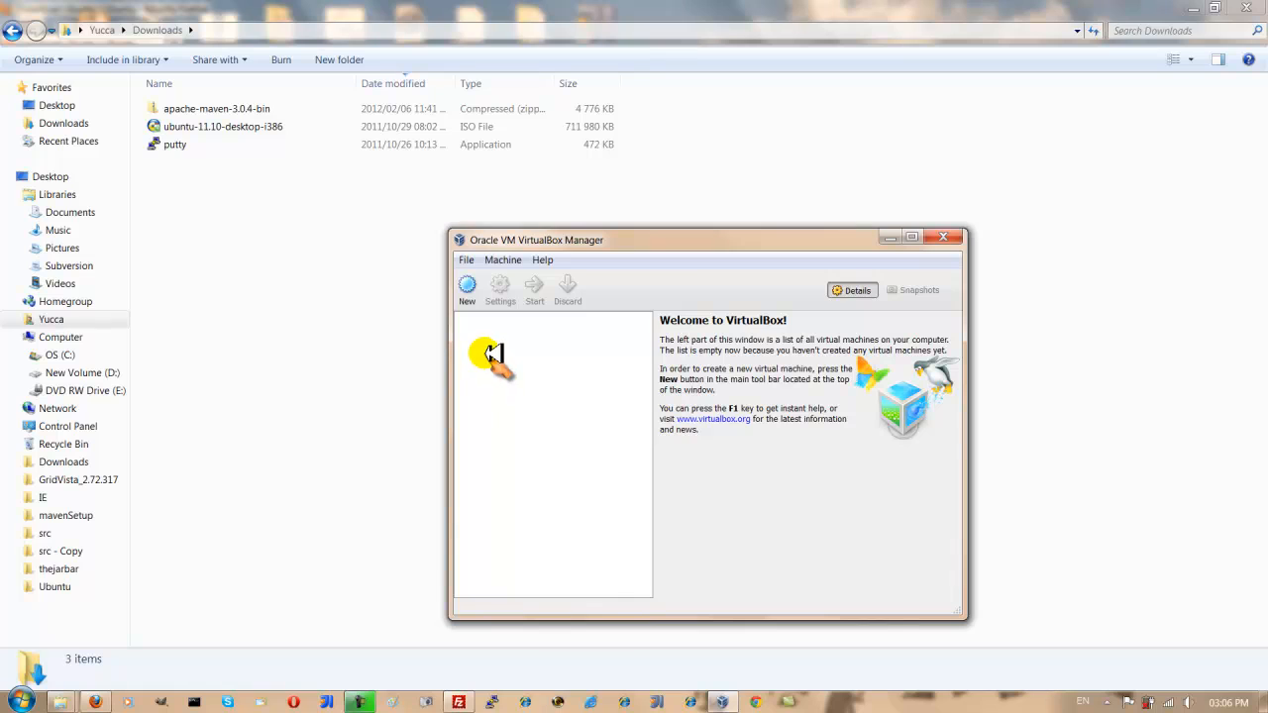
pyautogui.click(469, 289)
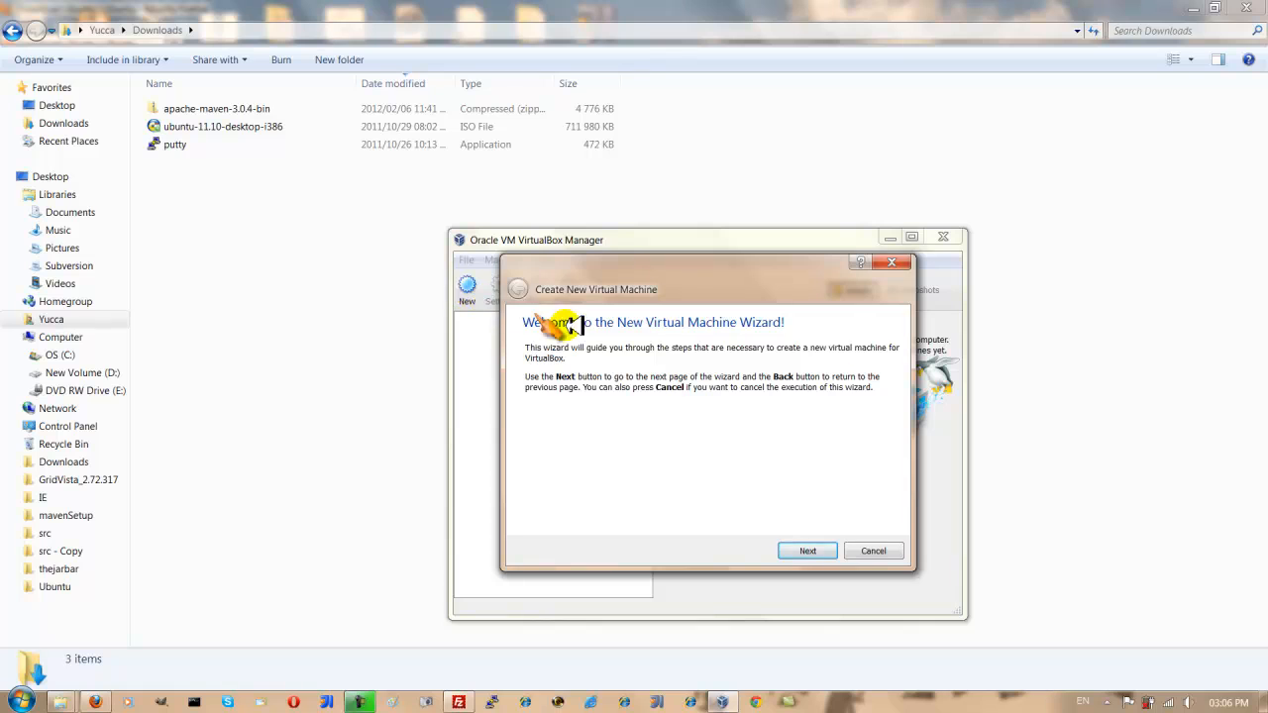
pyautogui.click(810, 551)
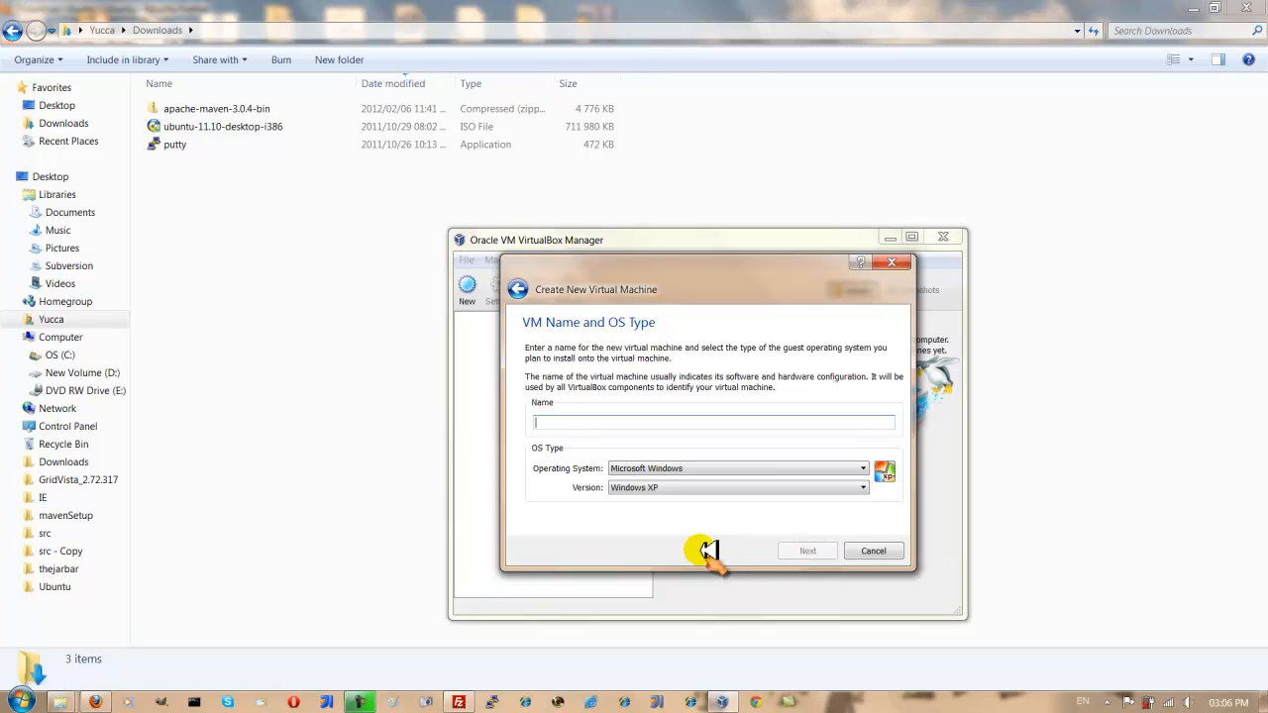
# - Name the virtual machine Ubuntu with OS type Linux, version Ubuntu, and set its base memory to 1024 MB
pyautogui.write('Ubuntu')
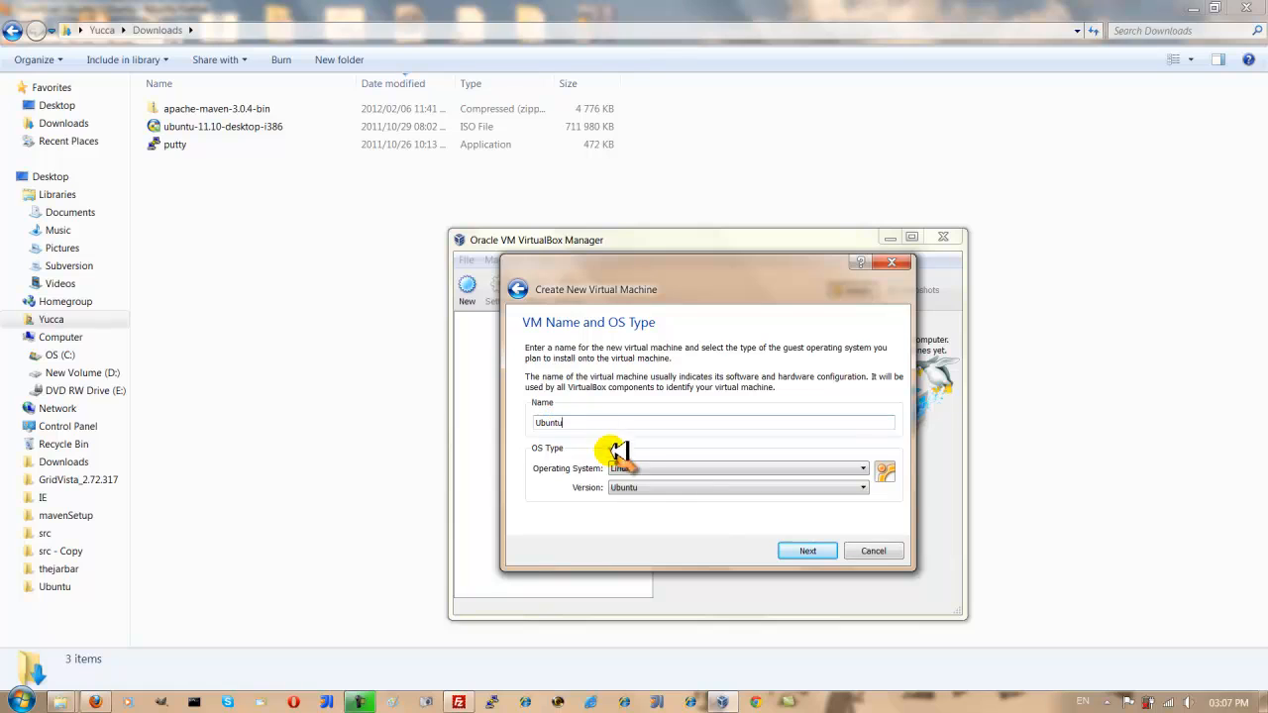
pyautogui.click(808, 551)
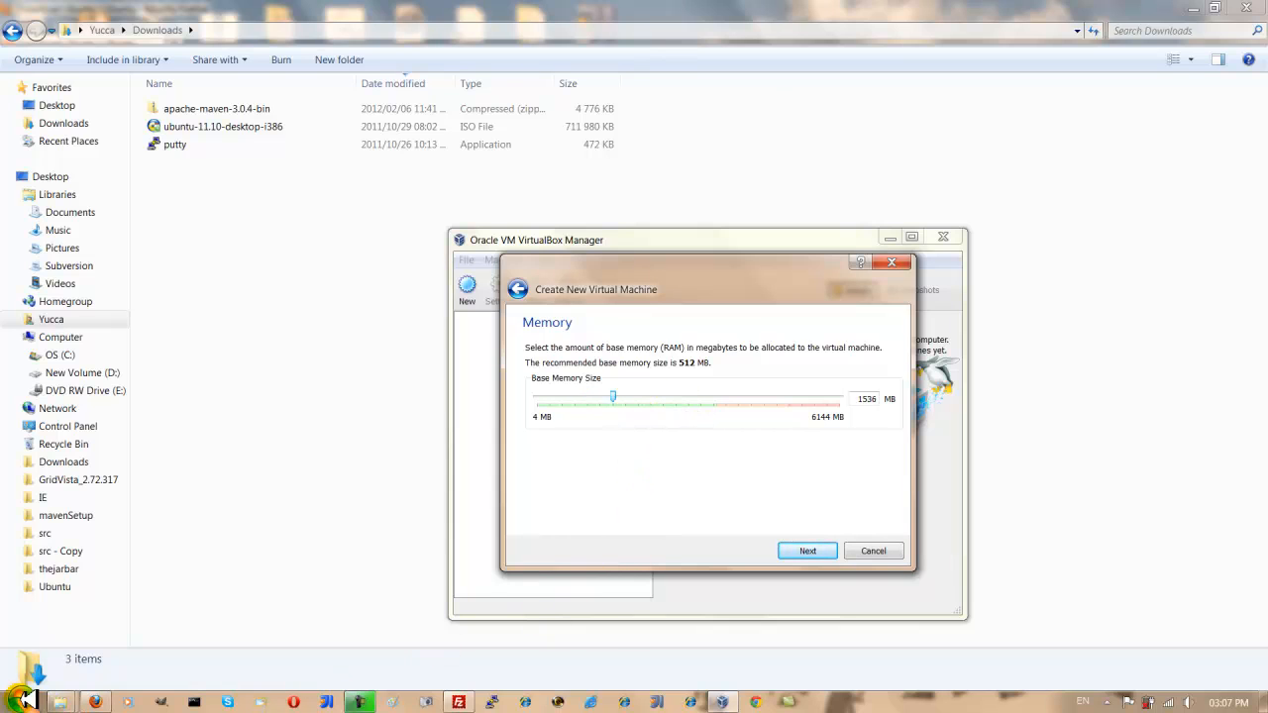
pyautogui.moveTo(103, 699)
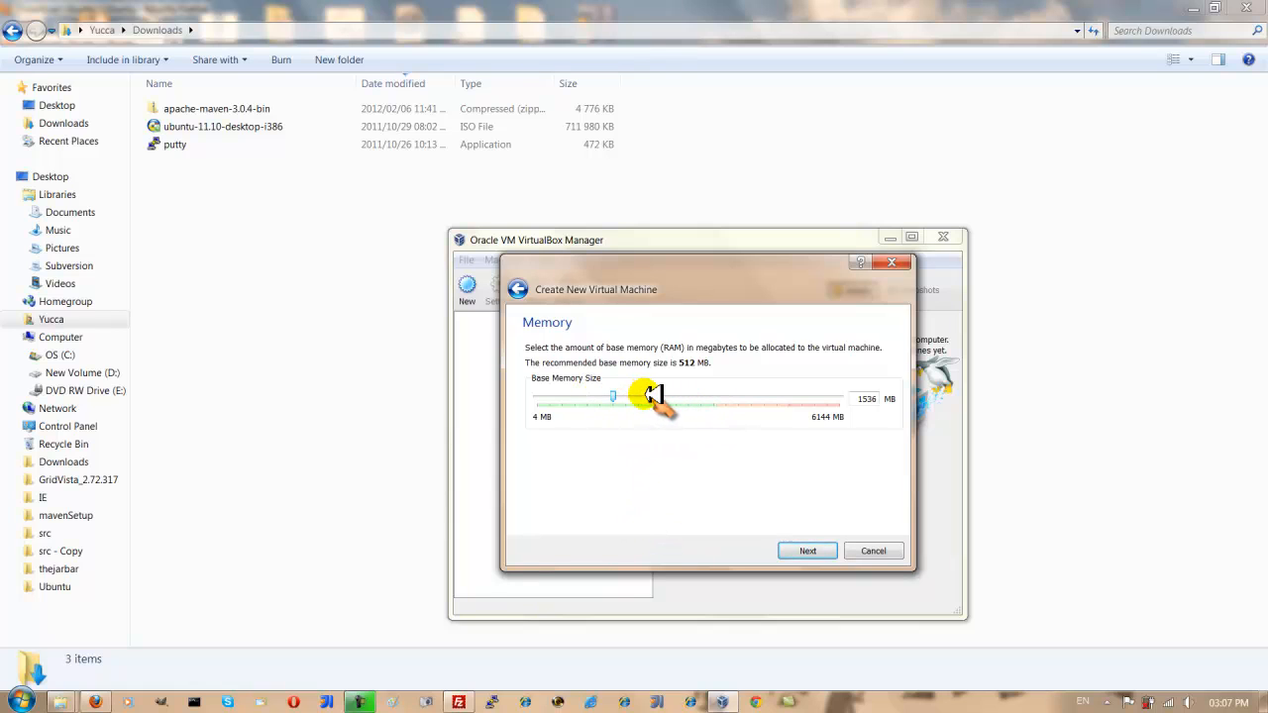
pyautogui.click(595, 397)
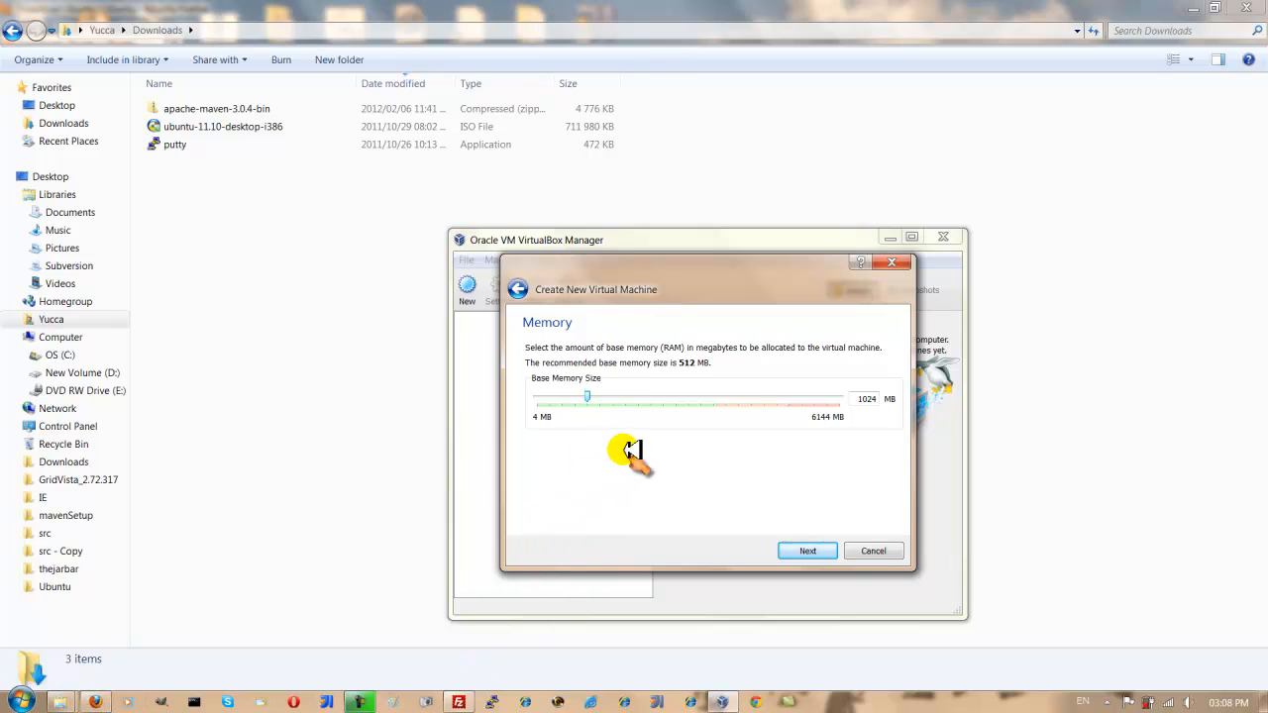
pyautogui.click(804, 551)
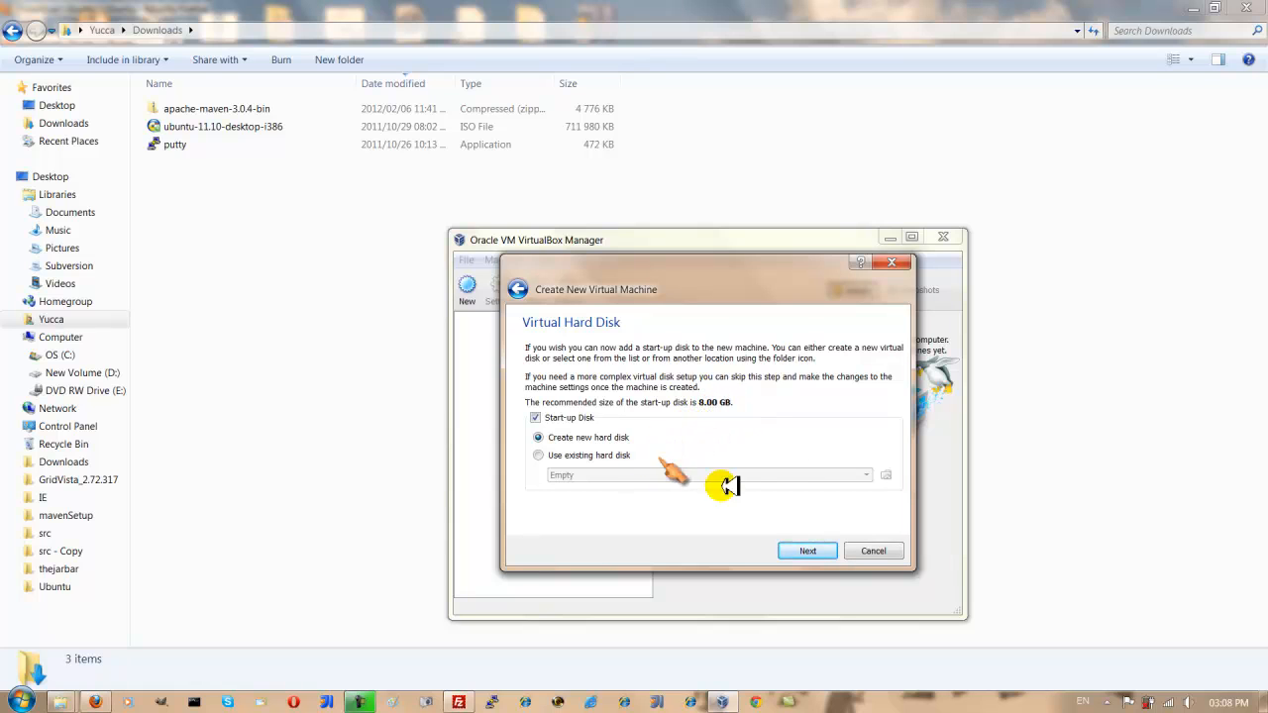
# - Choose a new start-up hard disk for the machine, using the VDI file type and dynamically allocated storage
pyautogui.click(810, 551)
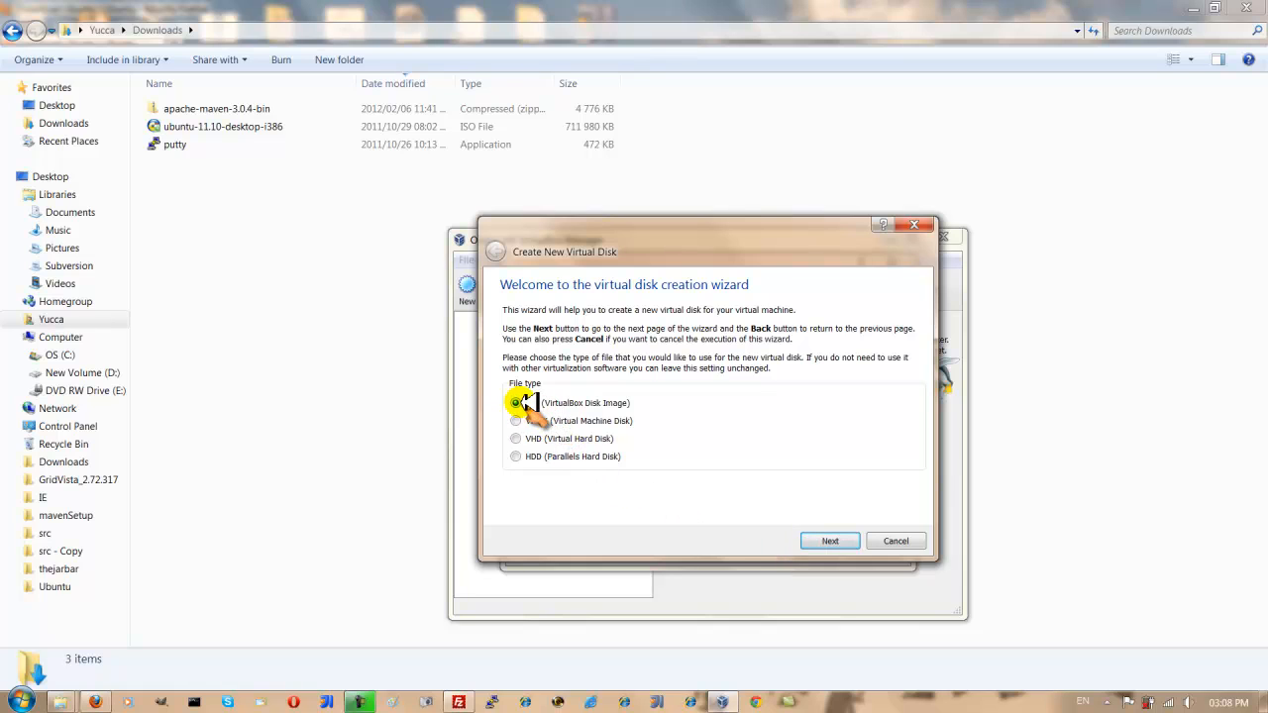
pyautogui.click(842, 541)
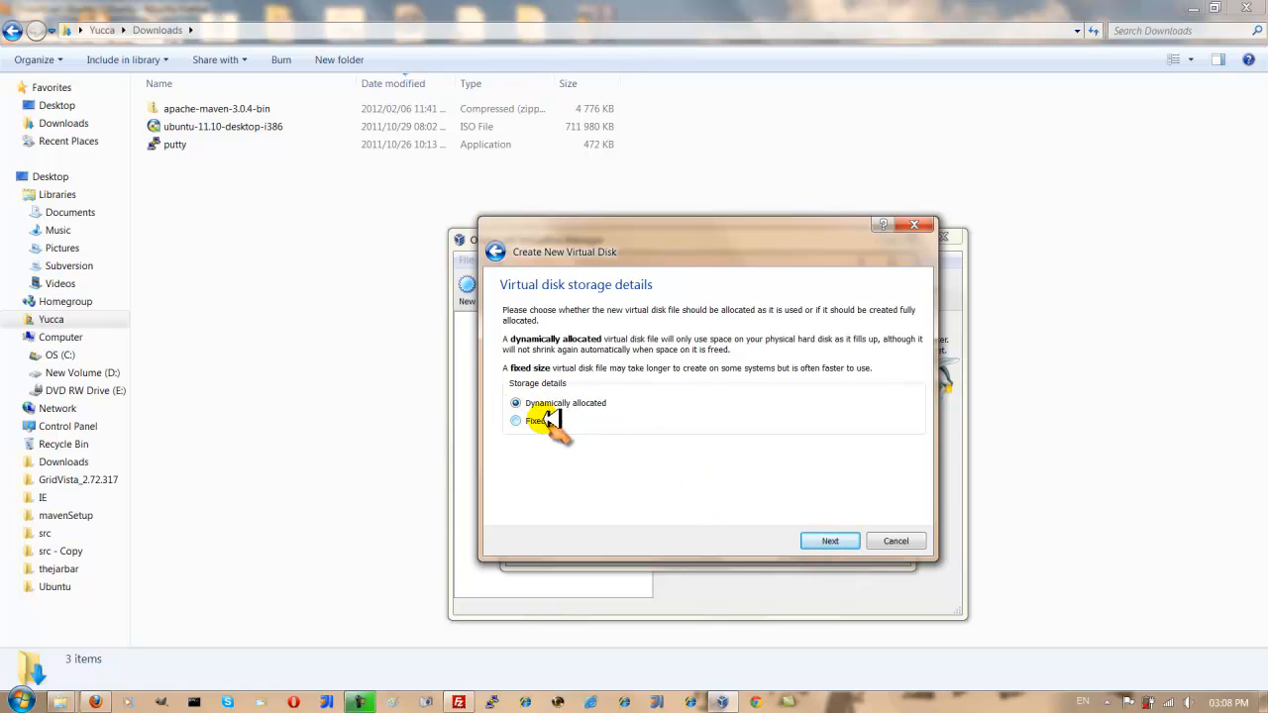
pyautogui.click(818, 540)
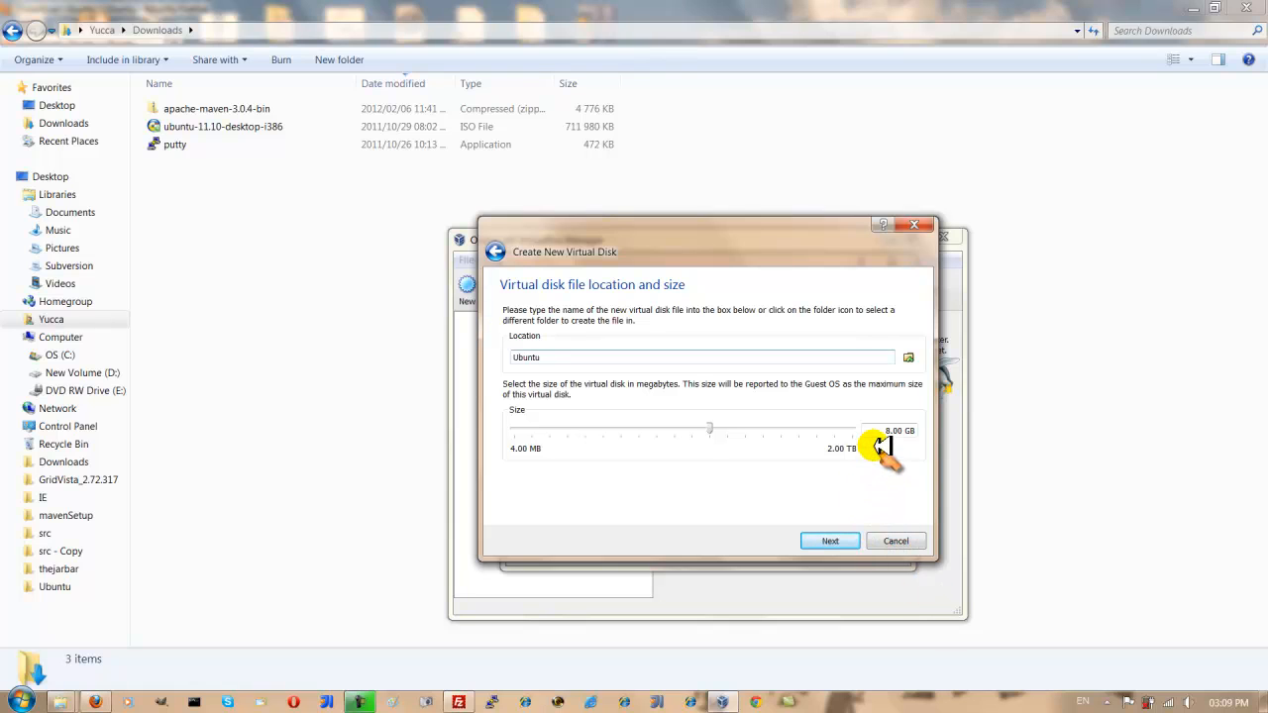
# - Set the virtual disk size to 128 GB and create both the disk and the virtual machine
pyautogui.write('12')
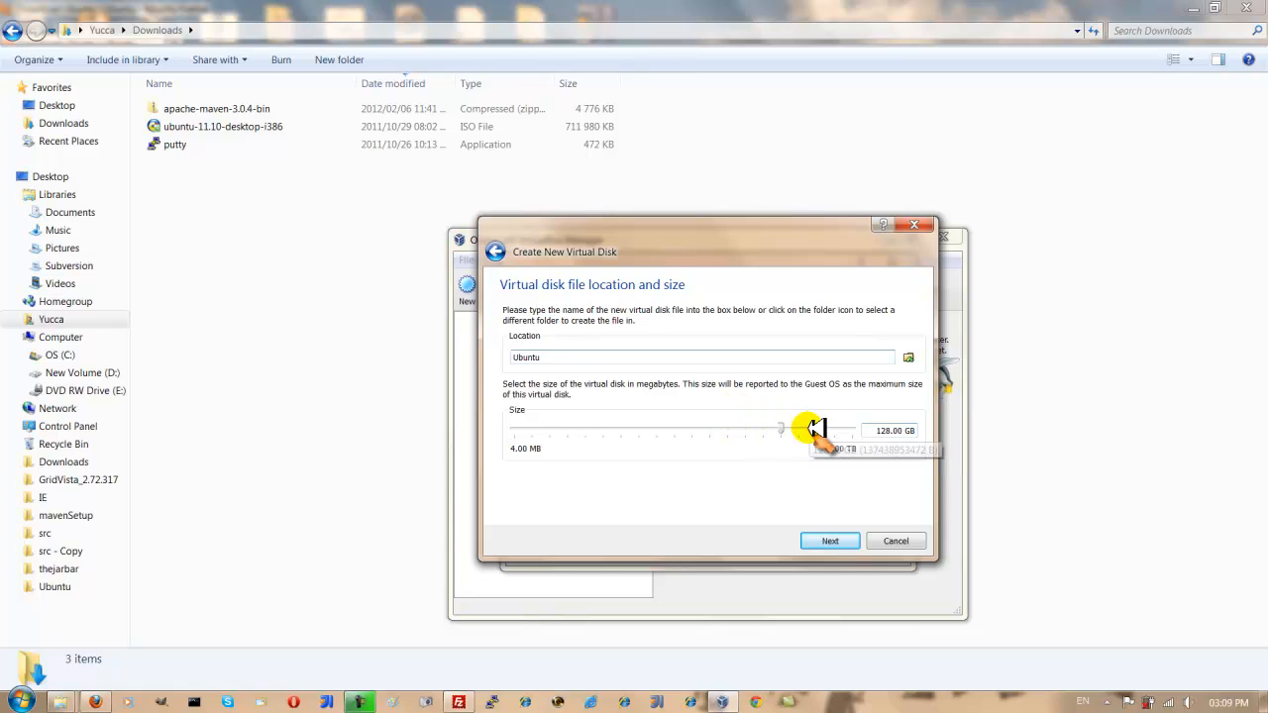
pyautogui.click(881, 430)
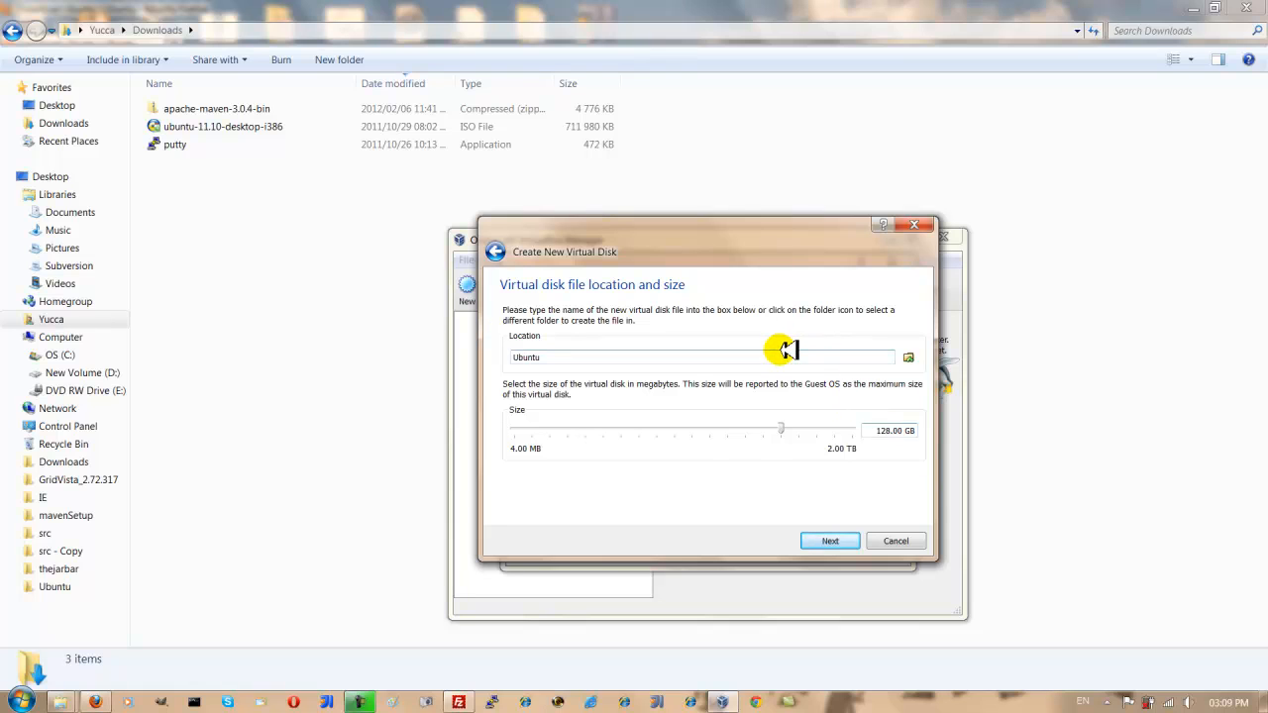
pyautogui.click(880, 430)
pyautogui.click(880, 430)
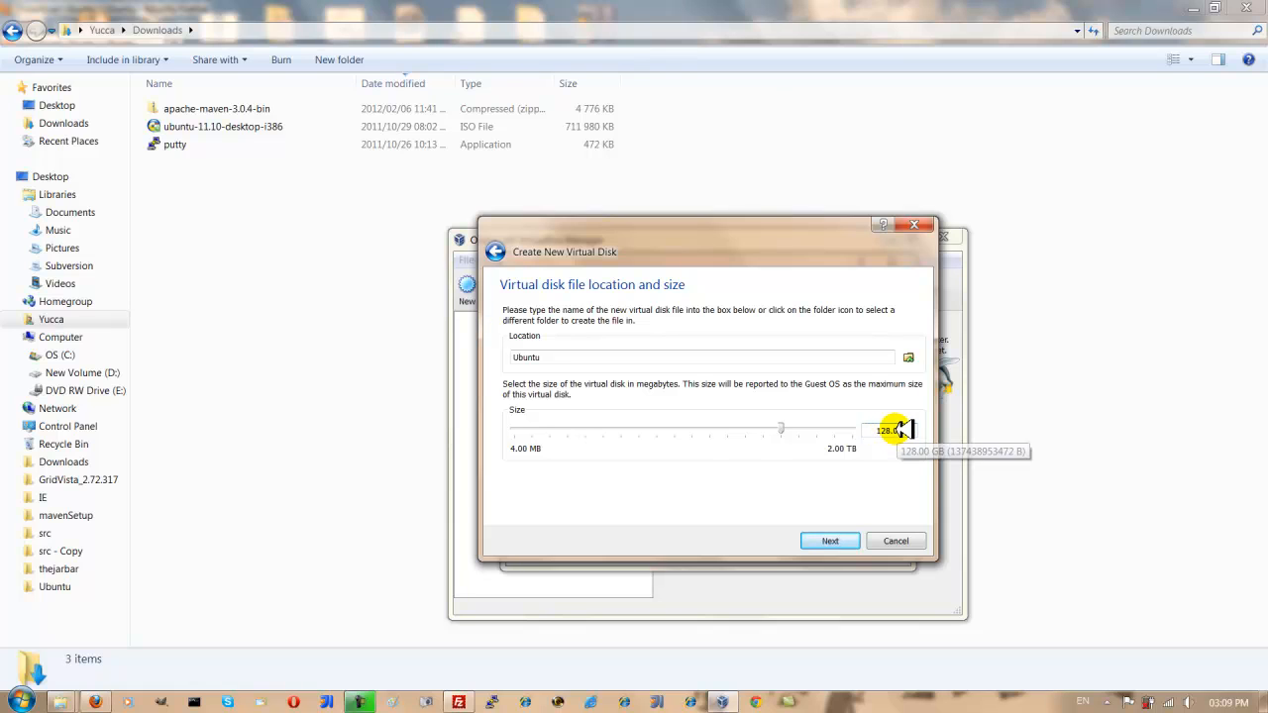
pyautogui.click(830, 541)
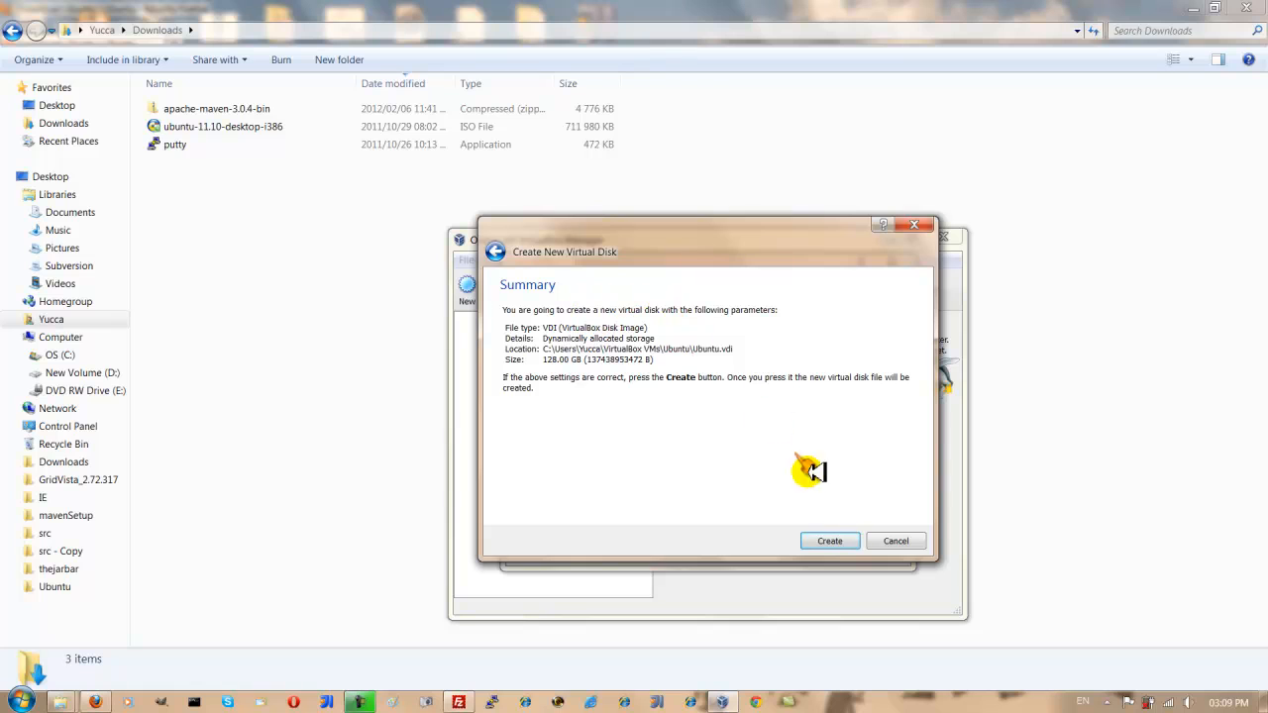
pyautogui.click(830, 540)
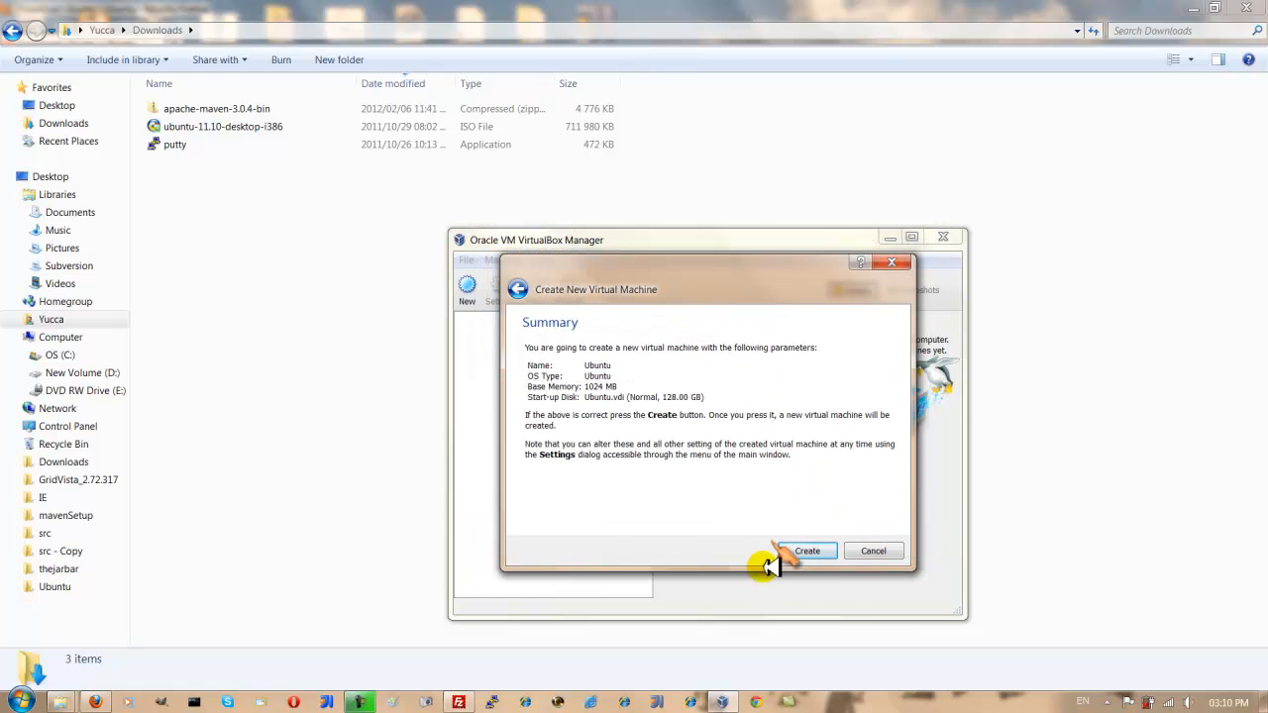
pyautogui.click(812, 550)
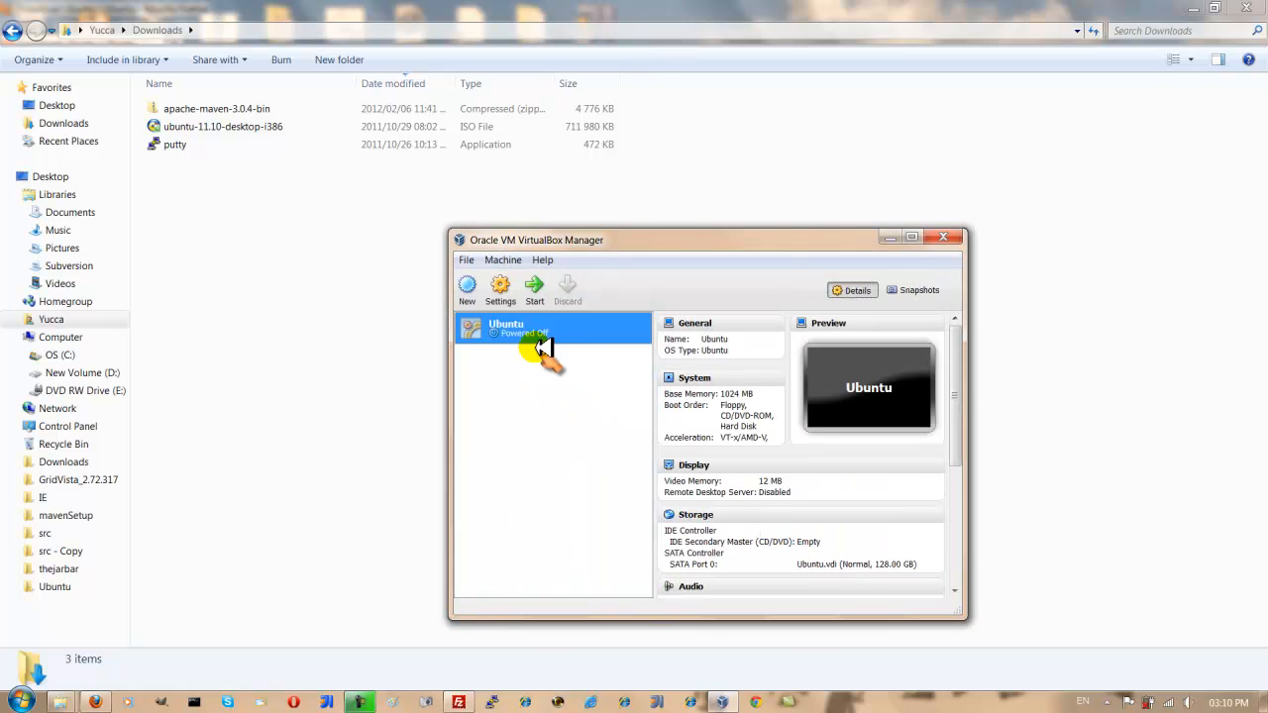
# - Open the Ubuntu machine's system settings and disable Floppy as a boot device
pyautogui.click(506, 284)
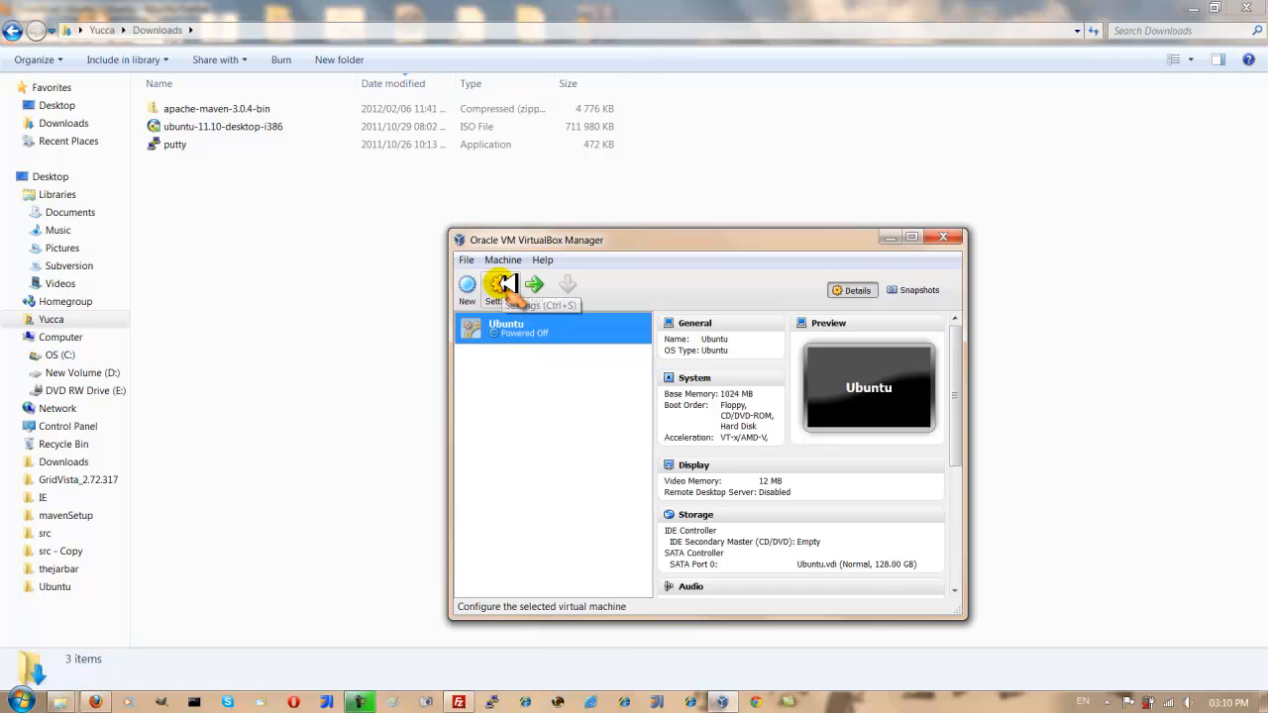
pyautogui.click(506, 285)
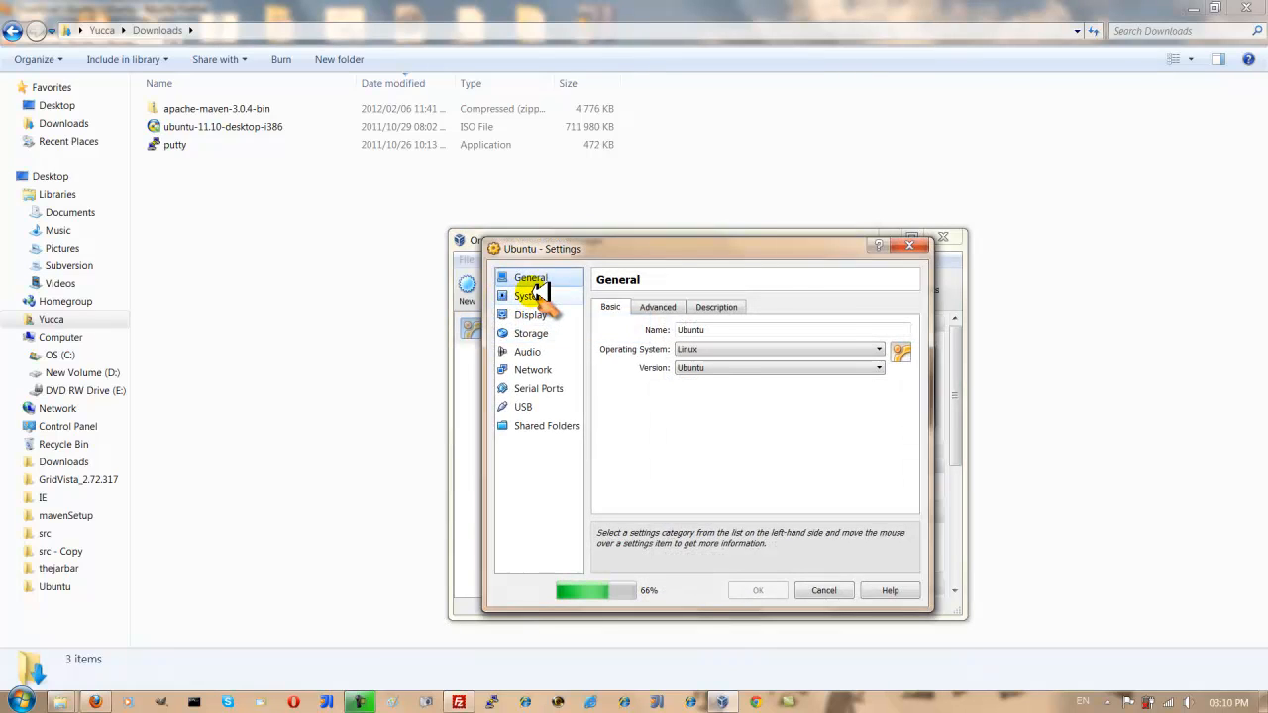
pyautogui.click(535, 294)
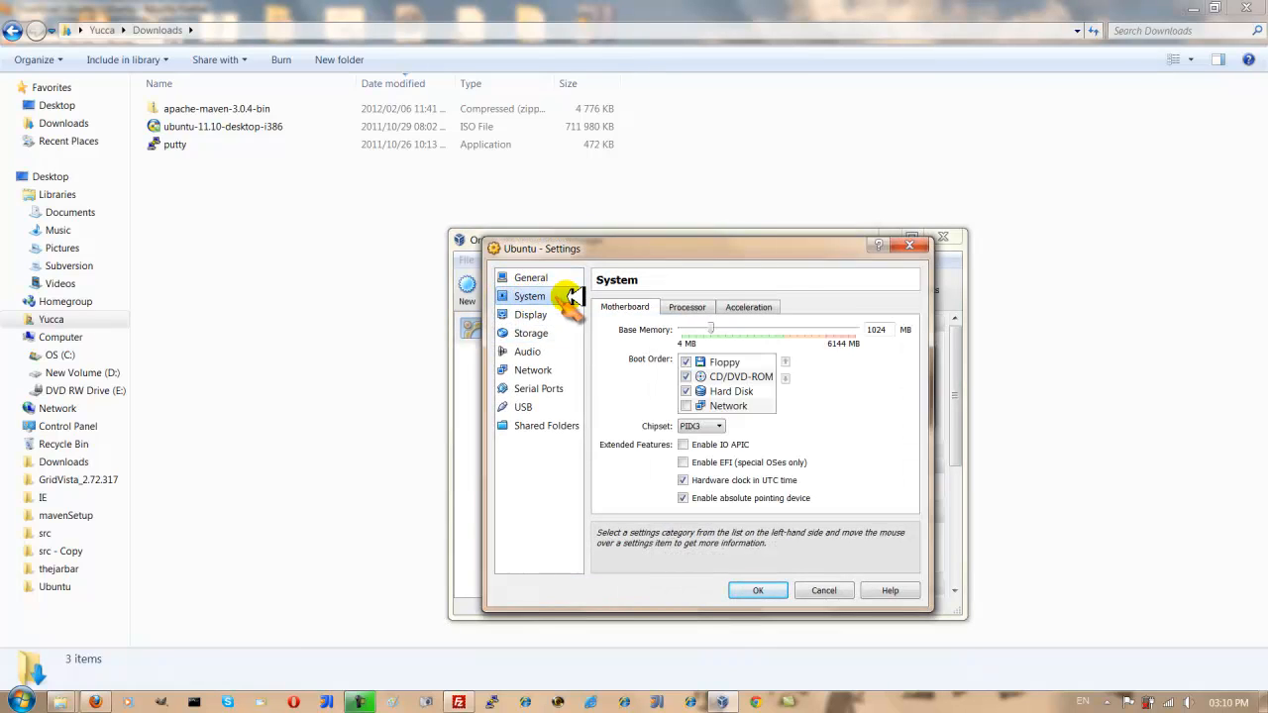
pyautogui.click(690, 361)
pyautogui.click(687, 364)
# - Reorder the boot devices so Hard Disk is first and CD/DVD-ROM is second
pyautogui.click(698, 391)
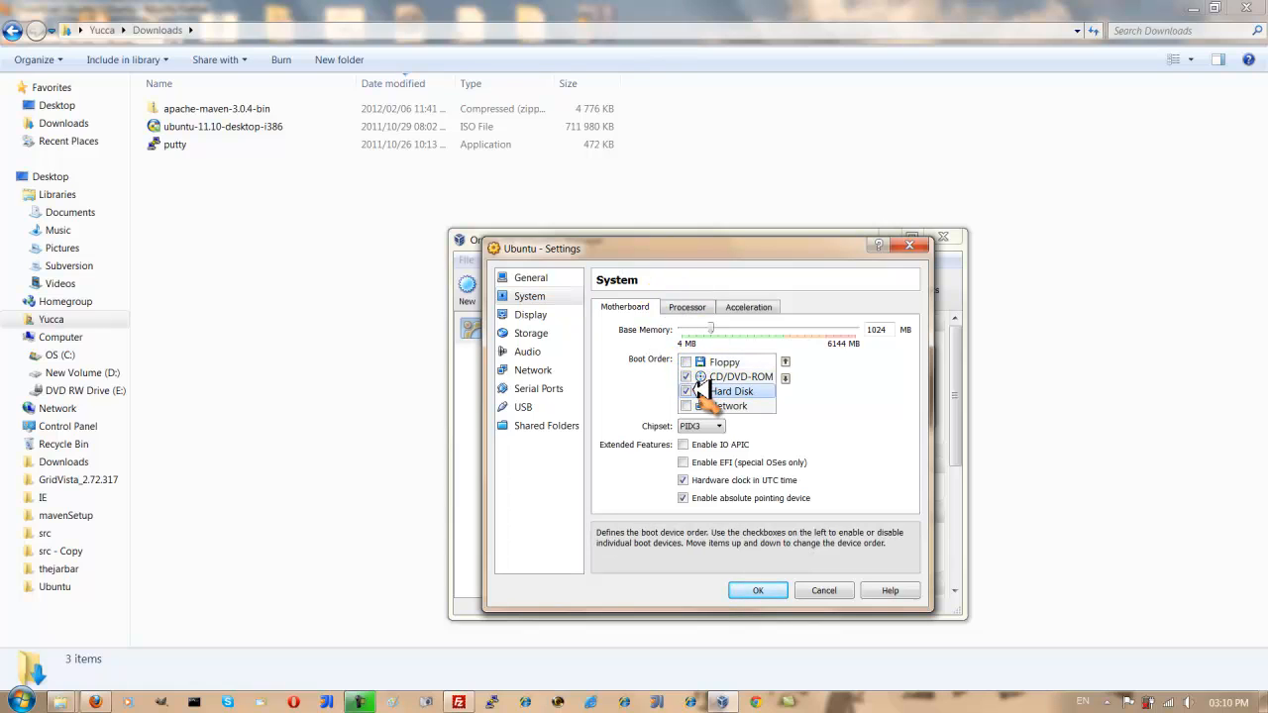
pyautogui.click(787, 362)
pyautogui.click(787, 363)
pyautogui.click(750, 363)
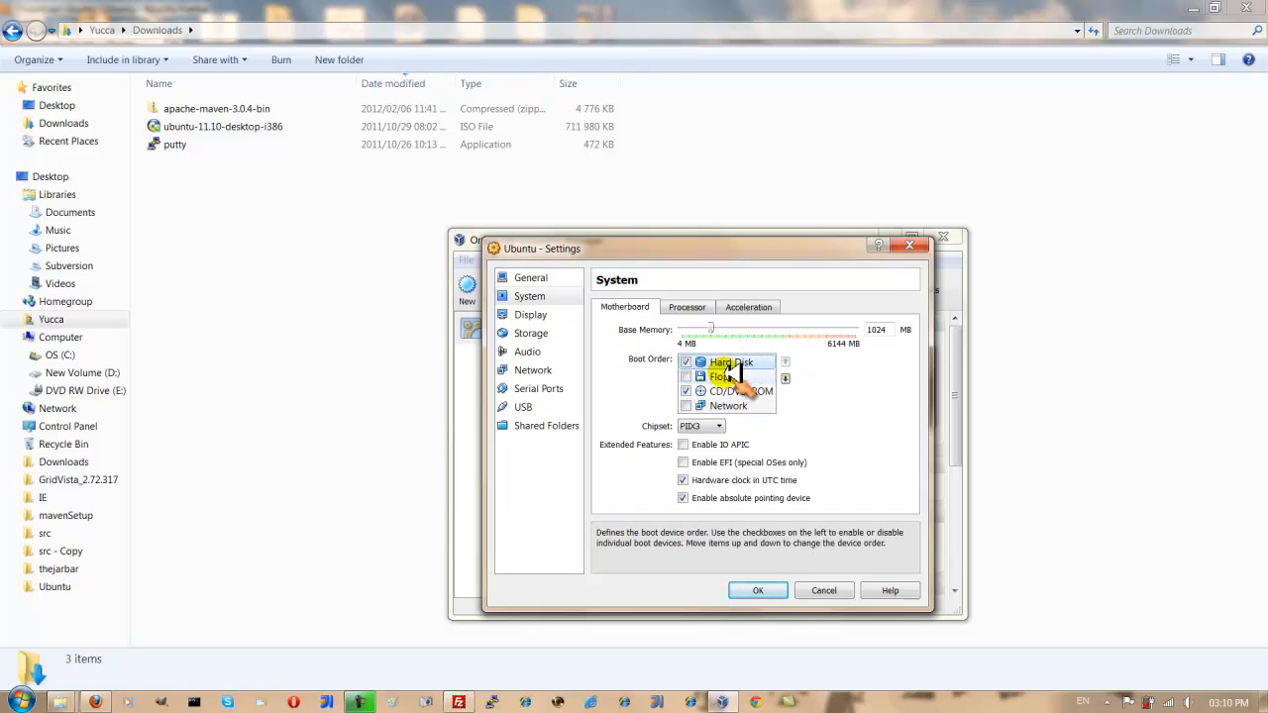
pyautogui.click(730, 390)
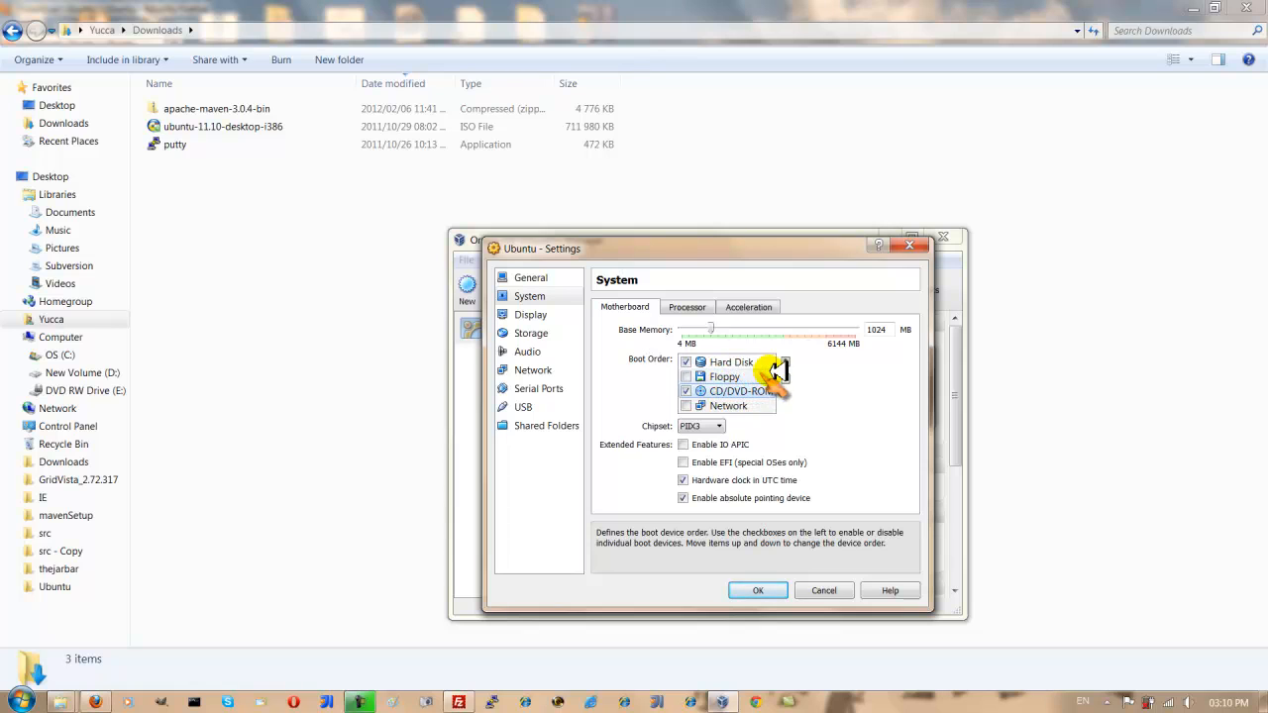
pyautogui.click(786, 363)
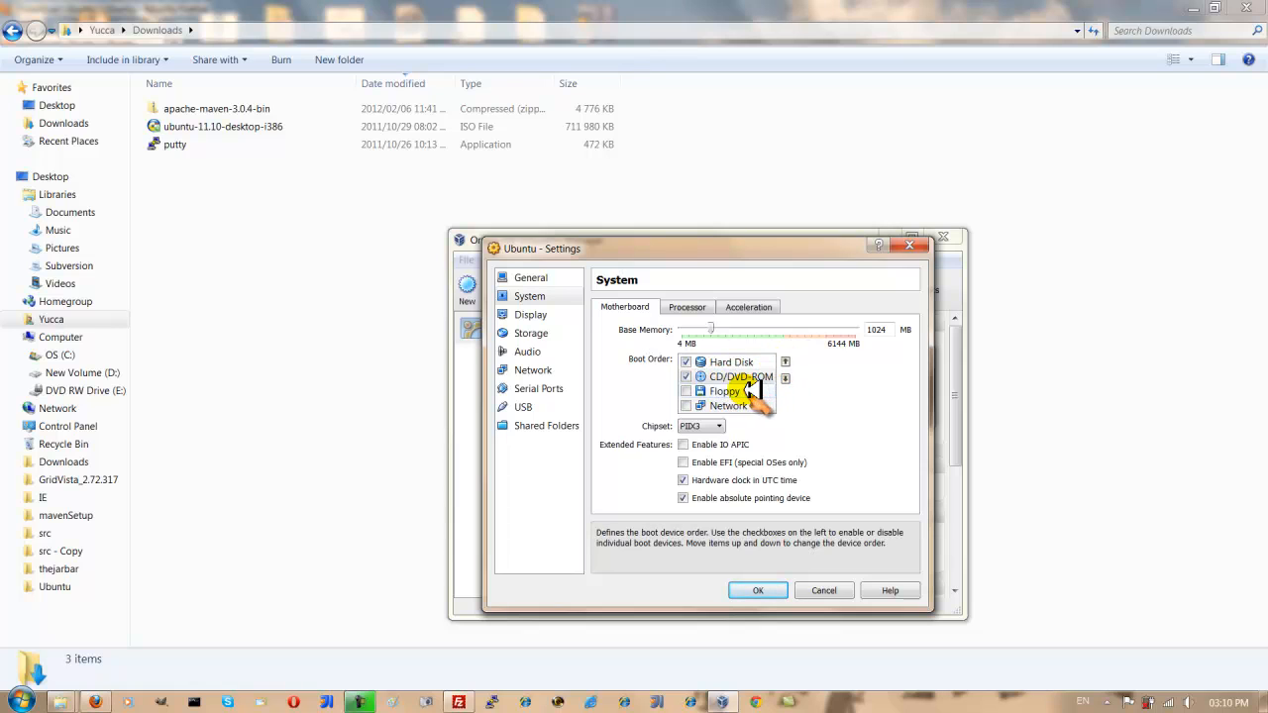
# - Assign 3 processors to the machine and have VT-x/AMD-V and nested paging enabled for hardware virtualization
pyautogui.click(690, 308)
pyautogui.moveTo(917, 334); pyautogui.dragTo(899, 330)
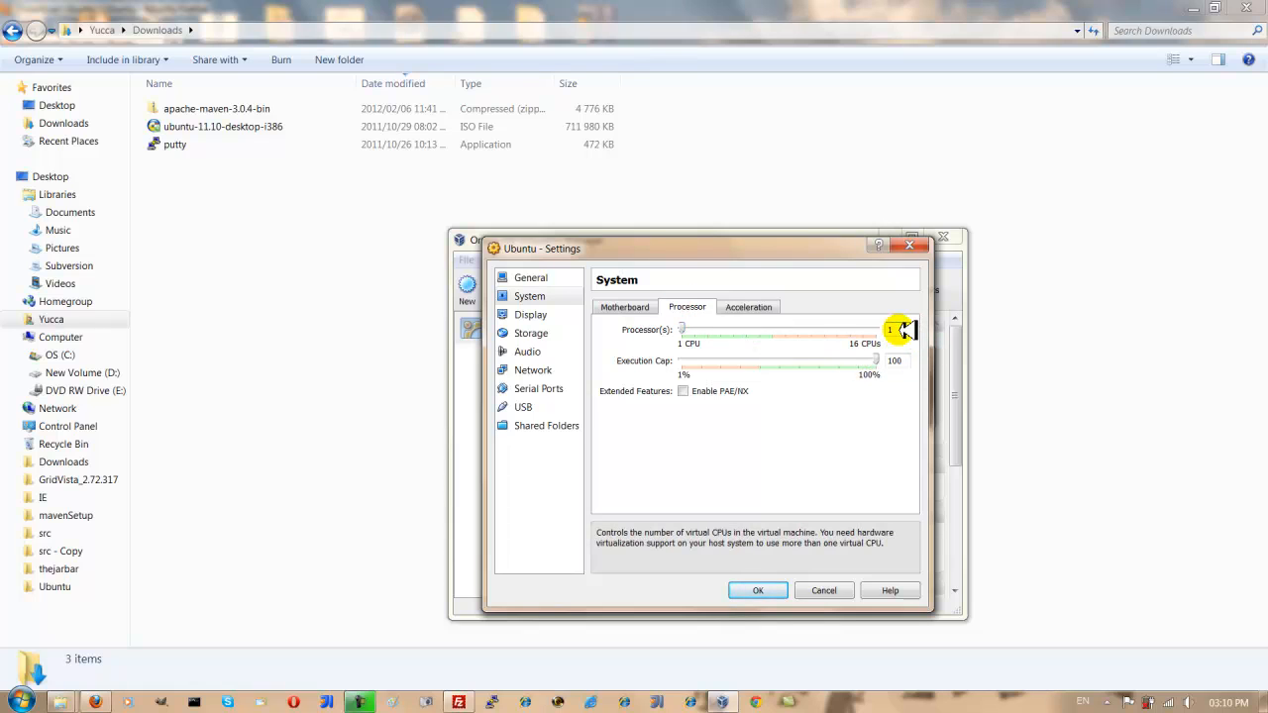
pyautogui.press('BackSpace')
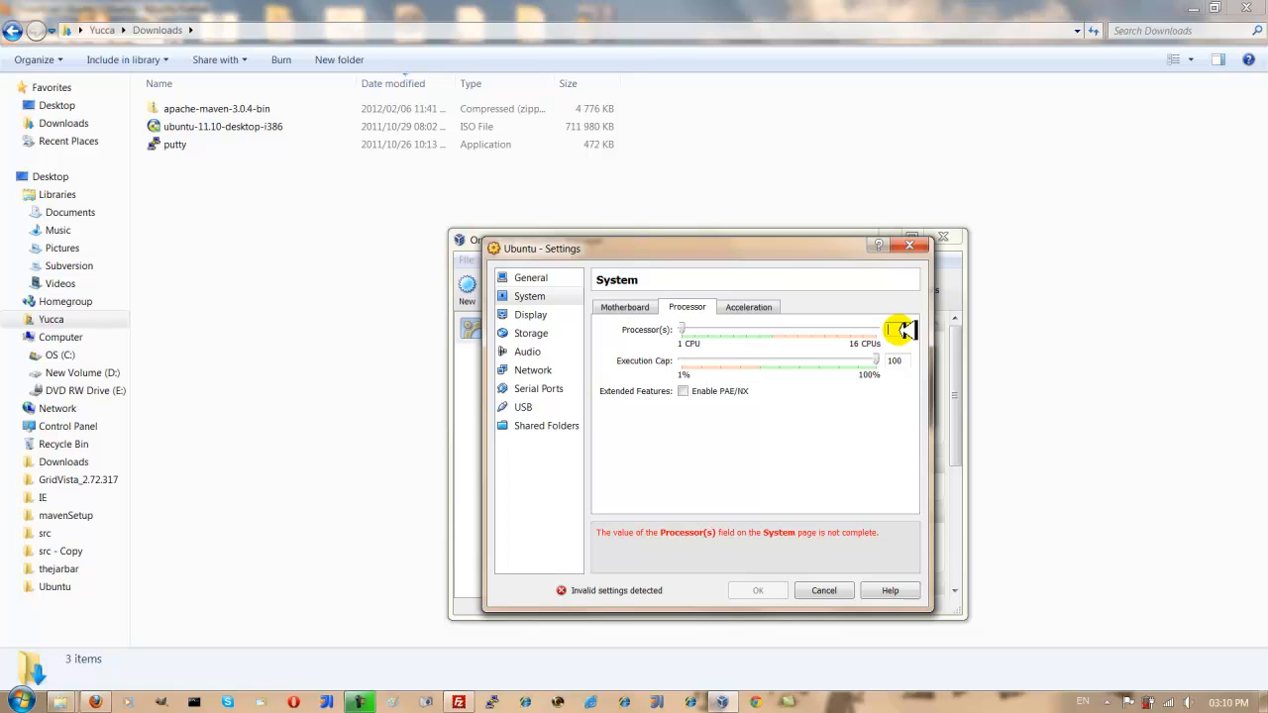
pyautogui.write('3')
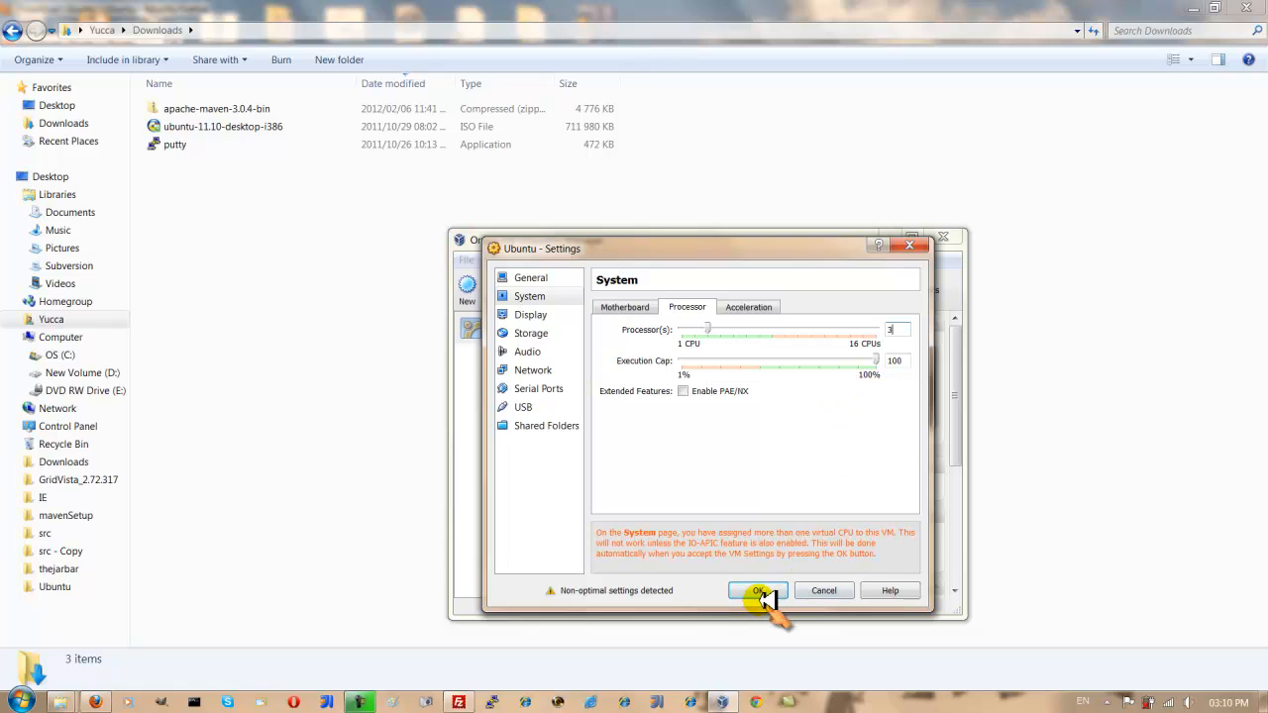
pyautogui.click(739, 305)
pyautogui.click(699, 346)
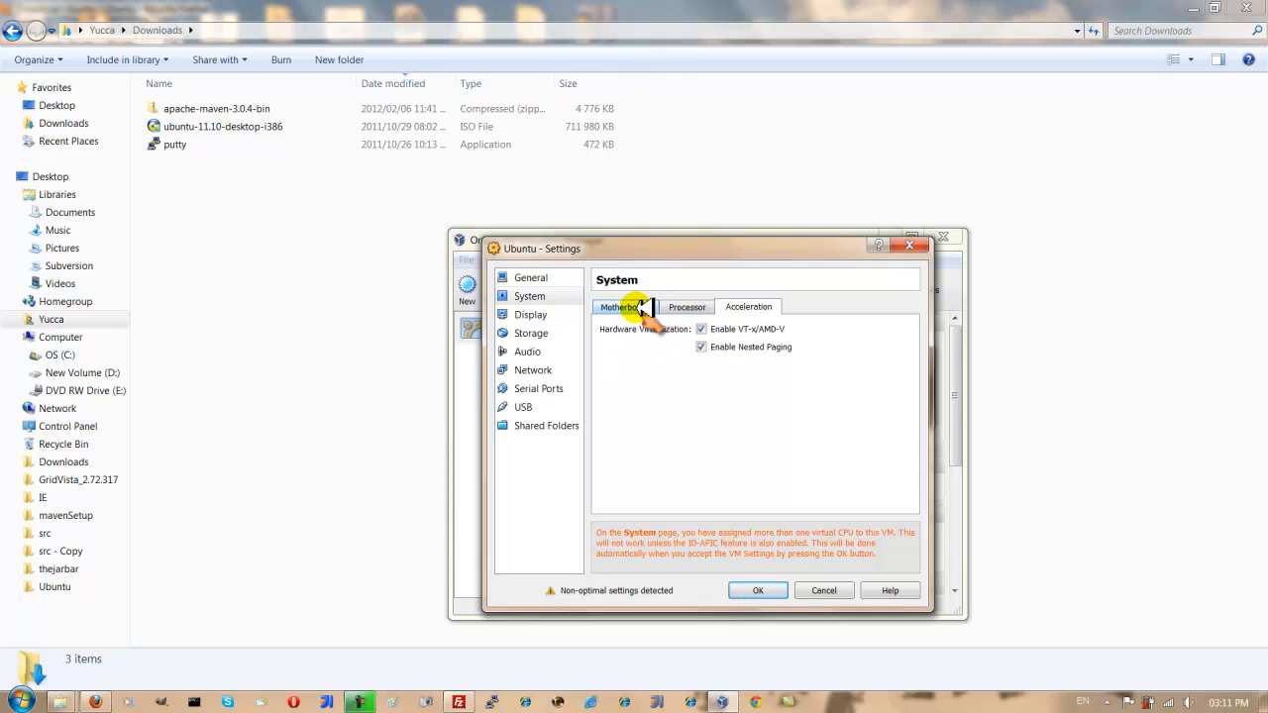
# - Set the machine's video memory to 128 MB and enable 3D acceleration
pyautogui.click(530, 315)
pyautogui.click(883, 333)
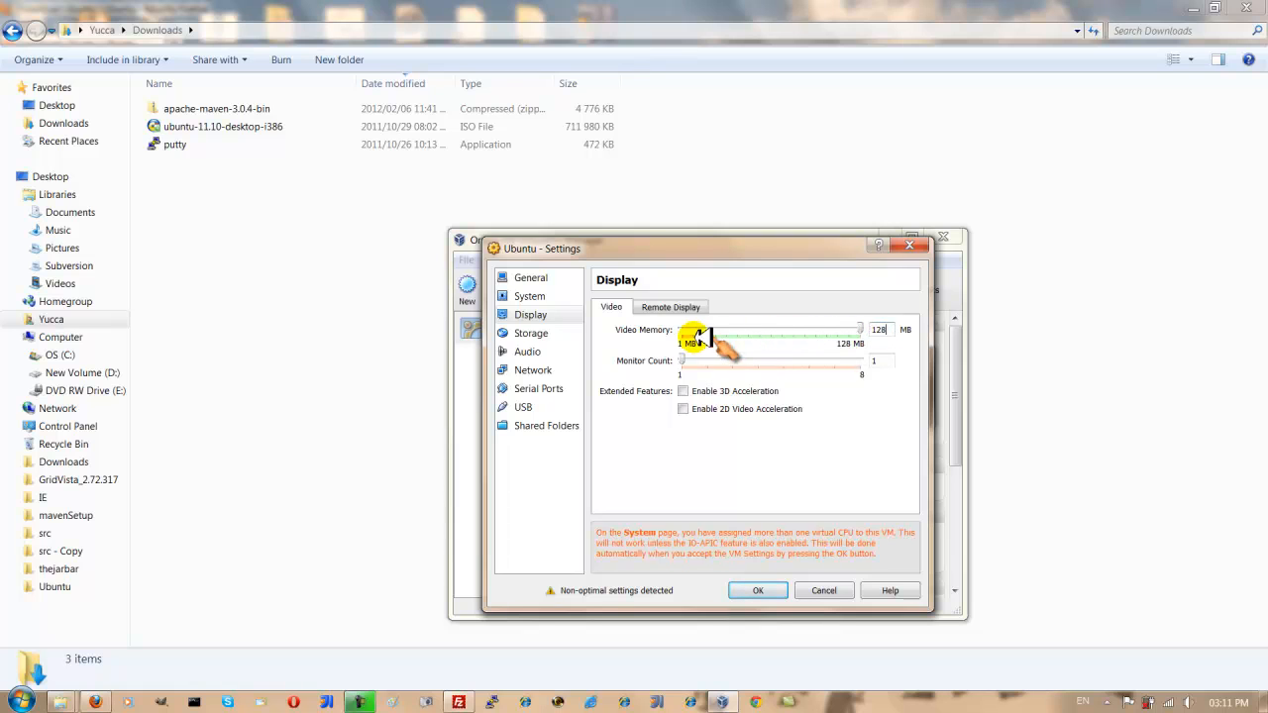
pyautogui.click(685, 392)
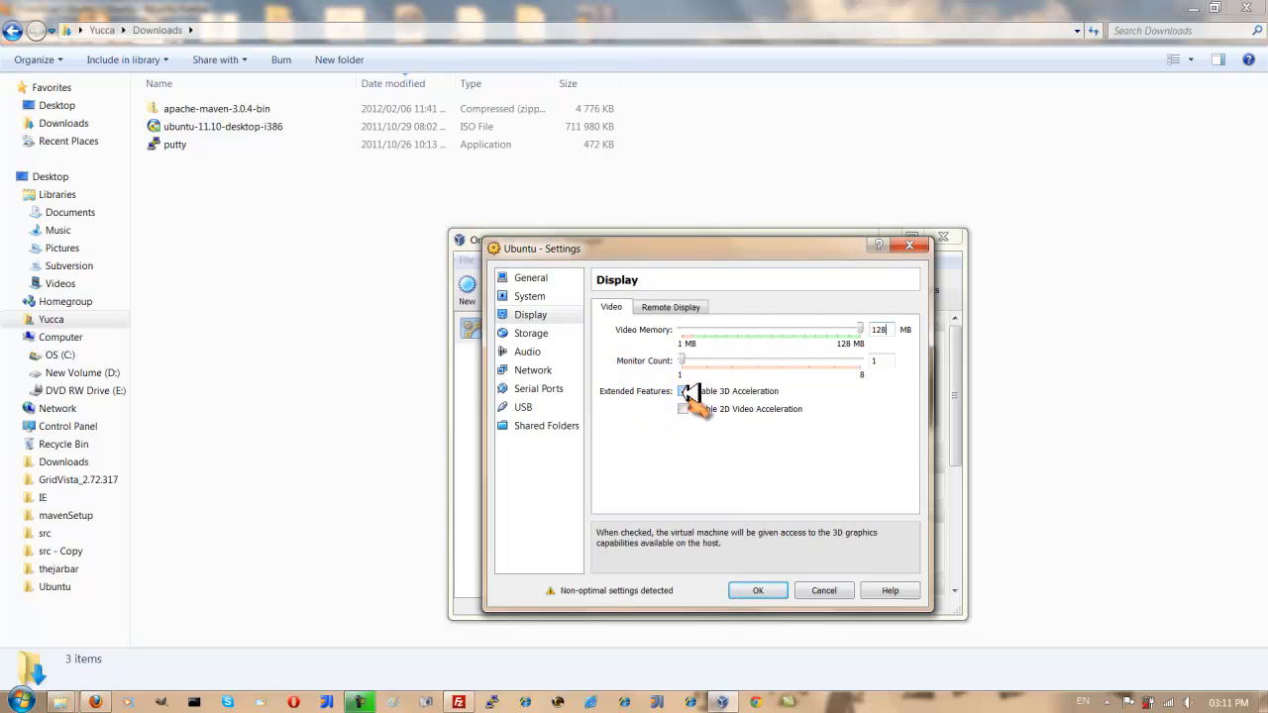
# - Remove the Ubuntu.vdi disk from the SATA controller in the machine's storage settings
pyautogui.click(528, 333)
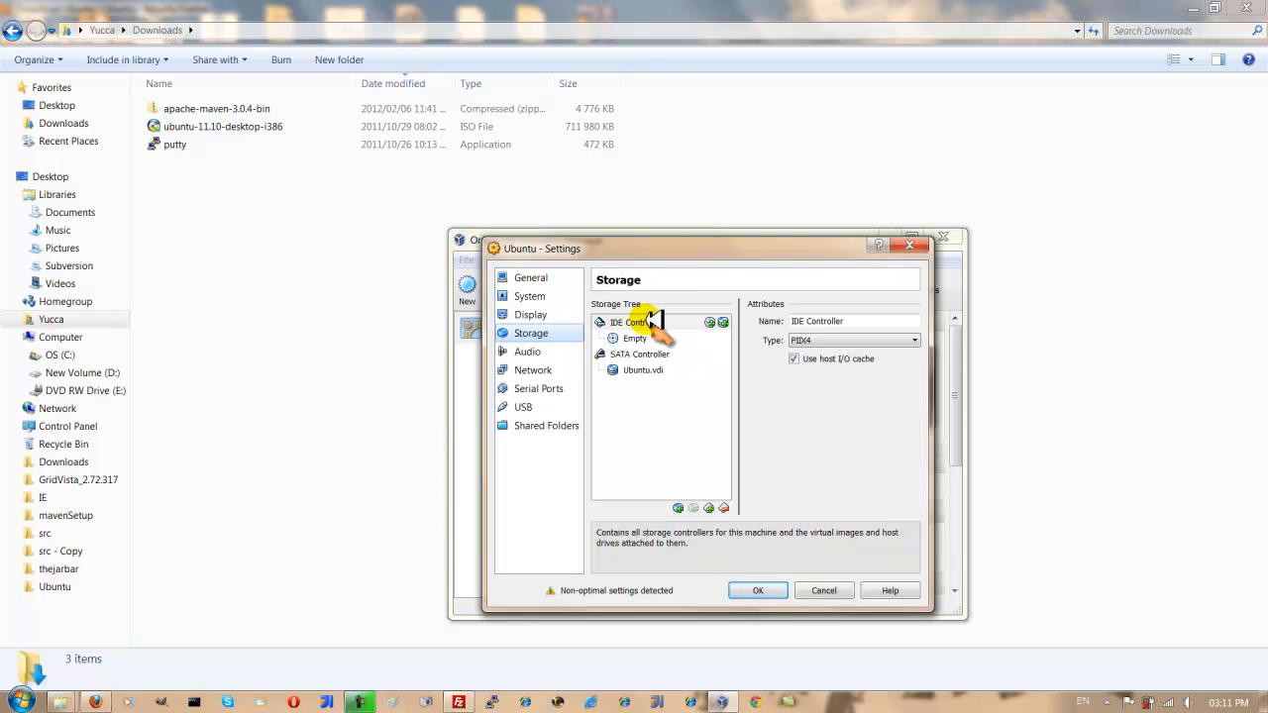
pyautogui.click(656, 370)
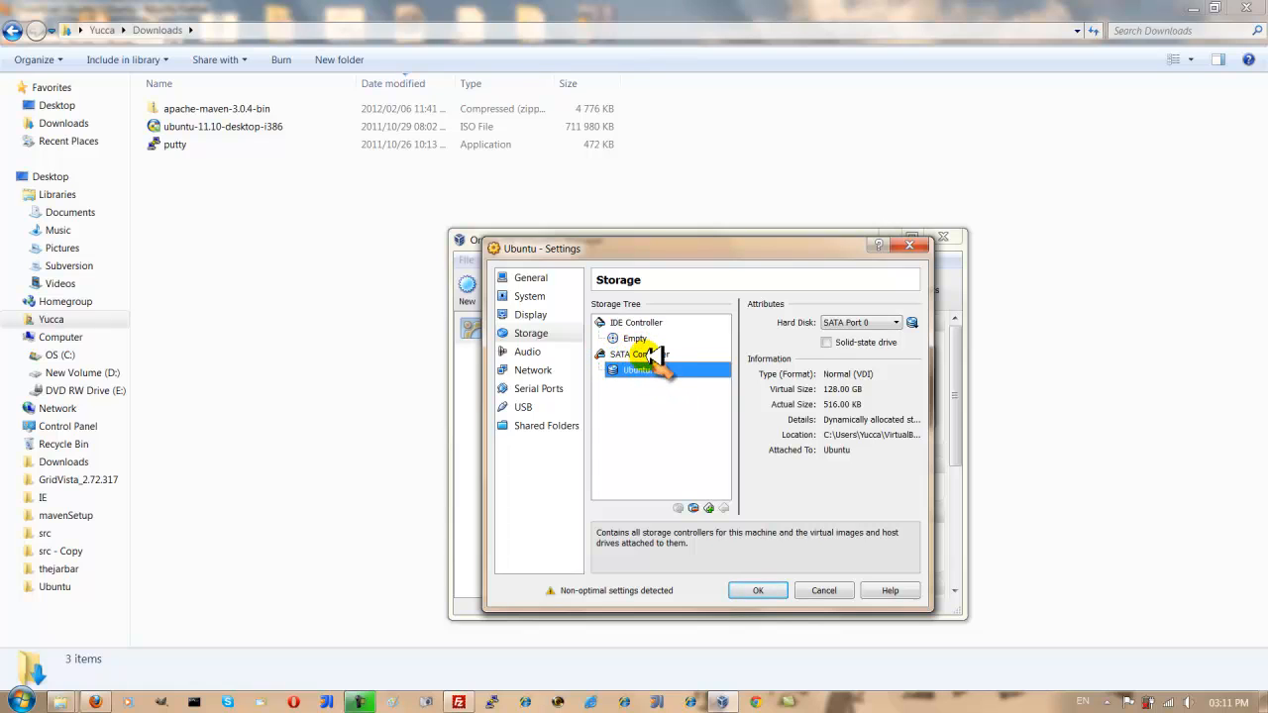
pyautogui.click(693, 508)
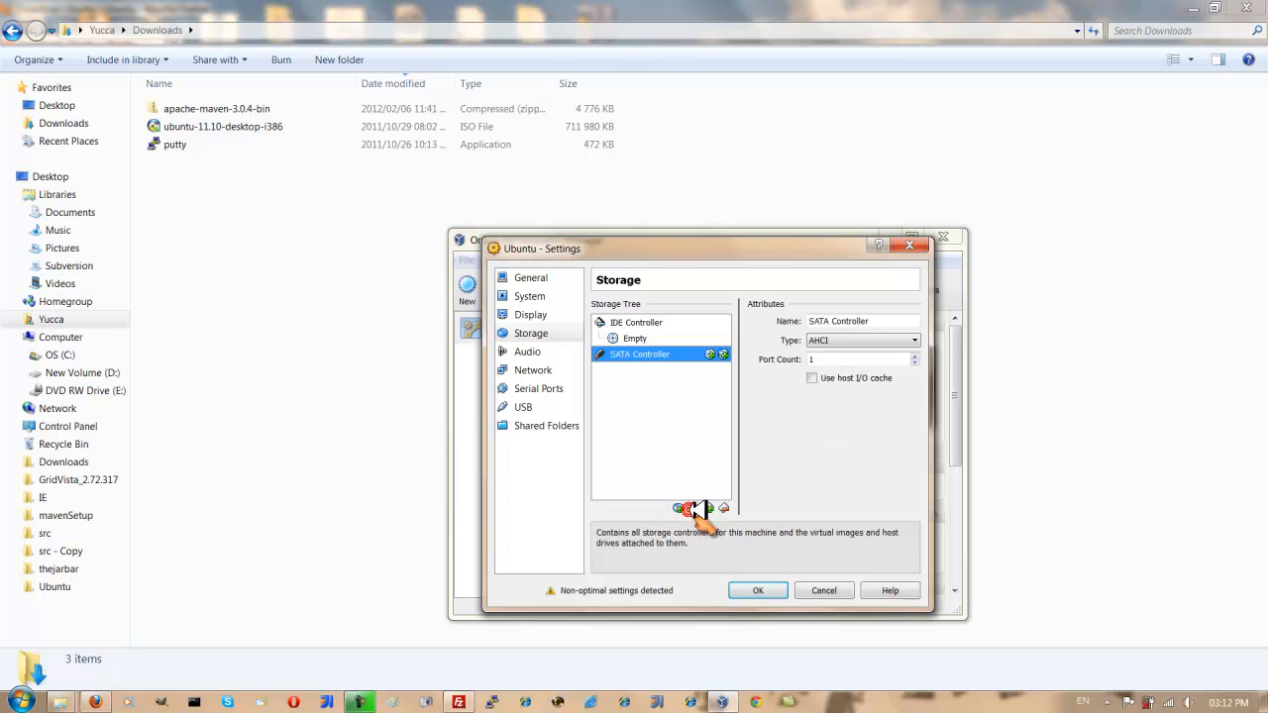
# - Attach the existing Ubuntu virtual disk image to the IDE controller as a hard disk
pyautogui.click(670, 322)
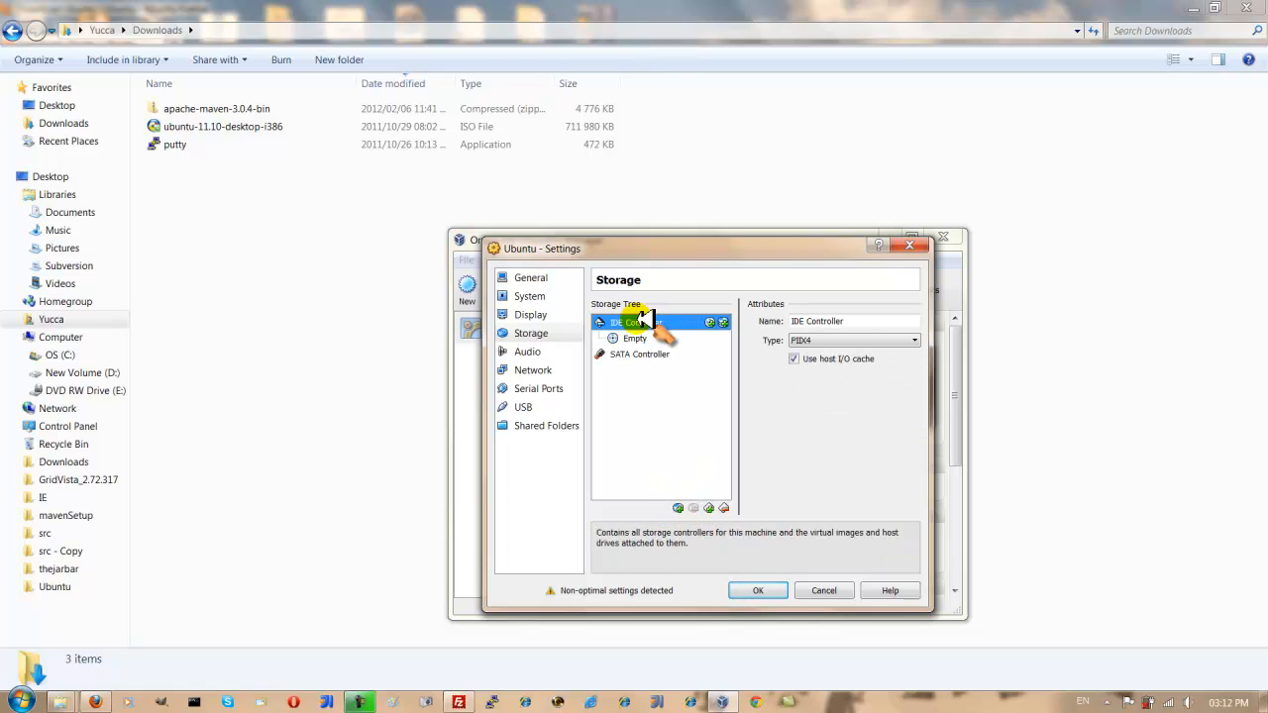
pyautogui.click(724, 322)
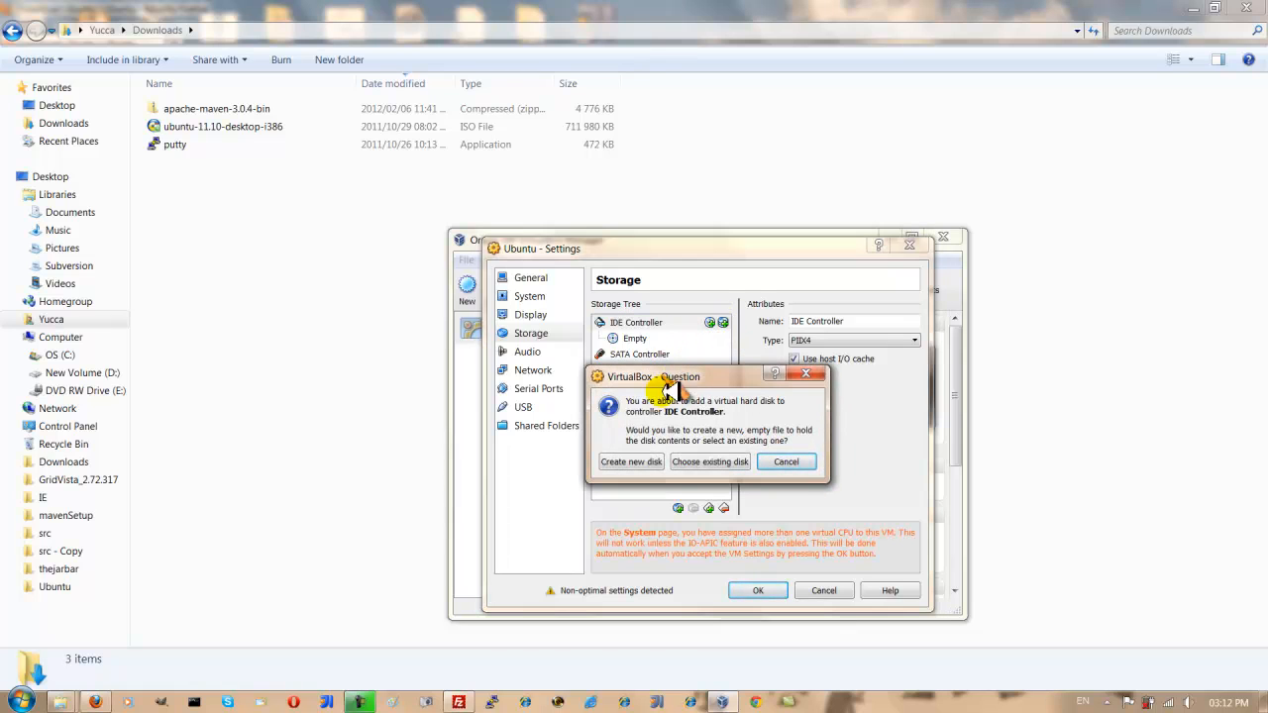
pyautogui.click(714, 463)
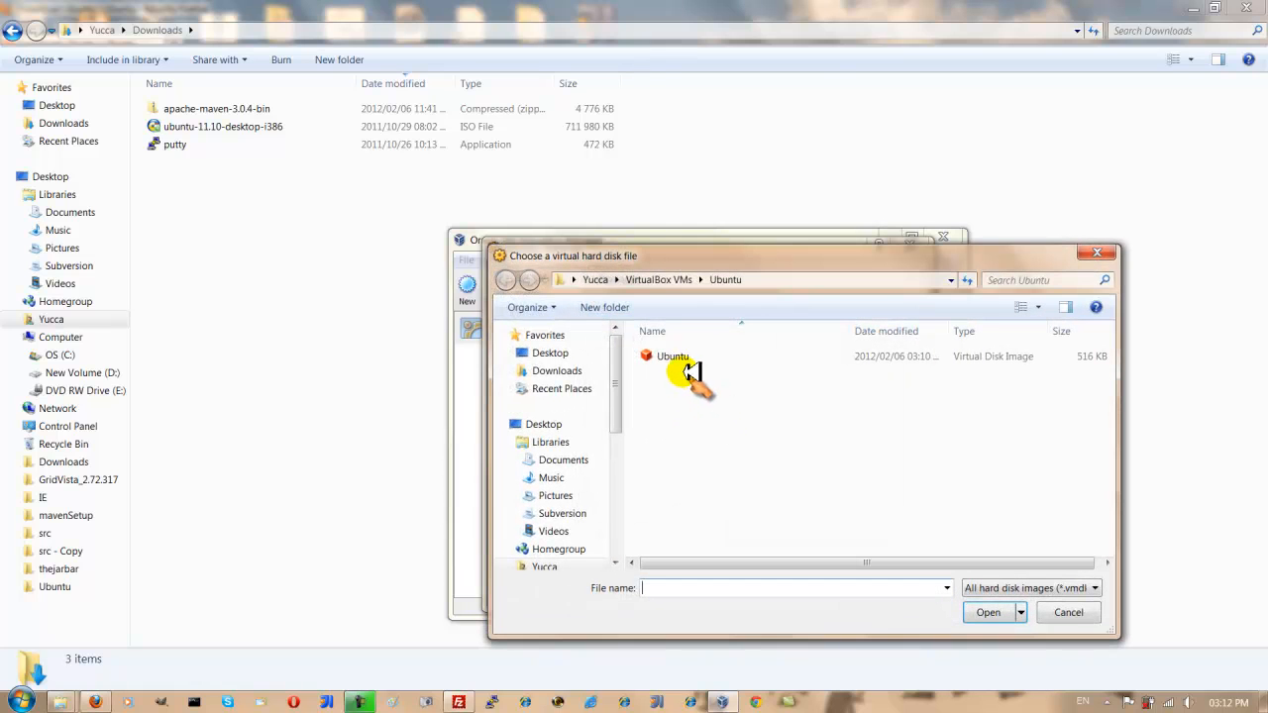
pyautogui.click(682, 358)
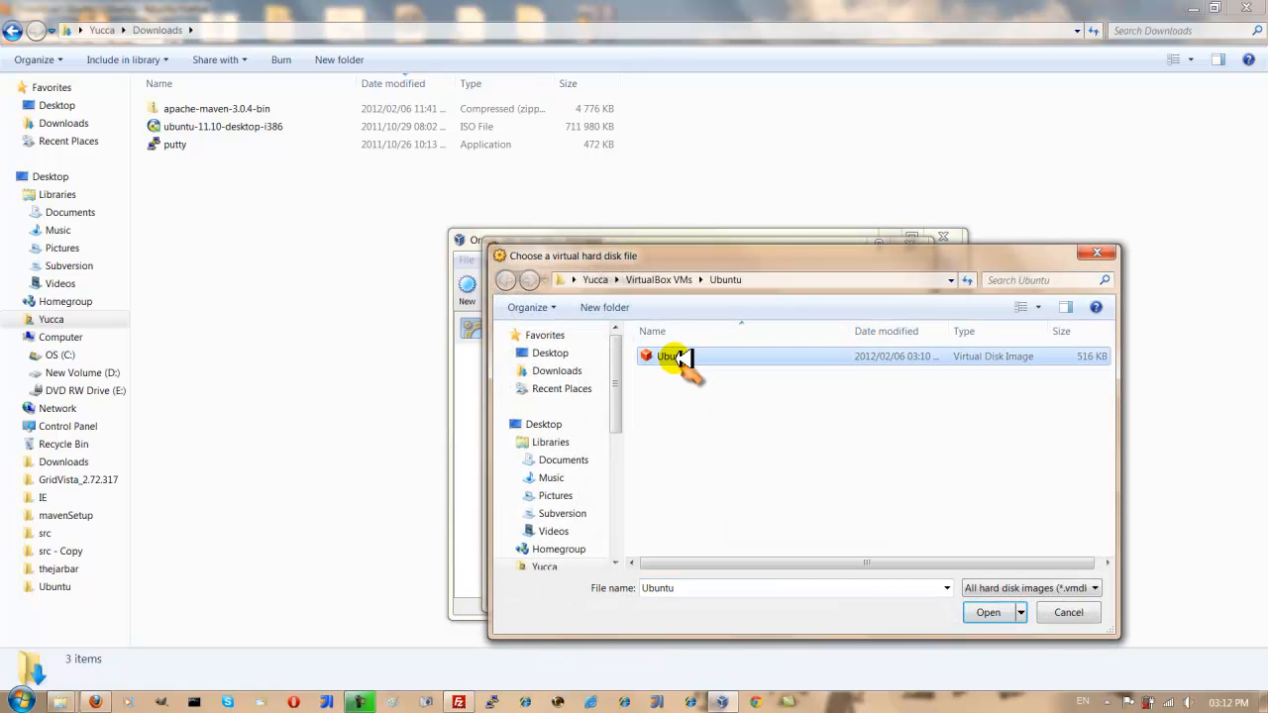
pyautogui.doubleClick(681, 358)
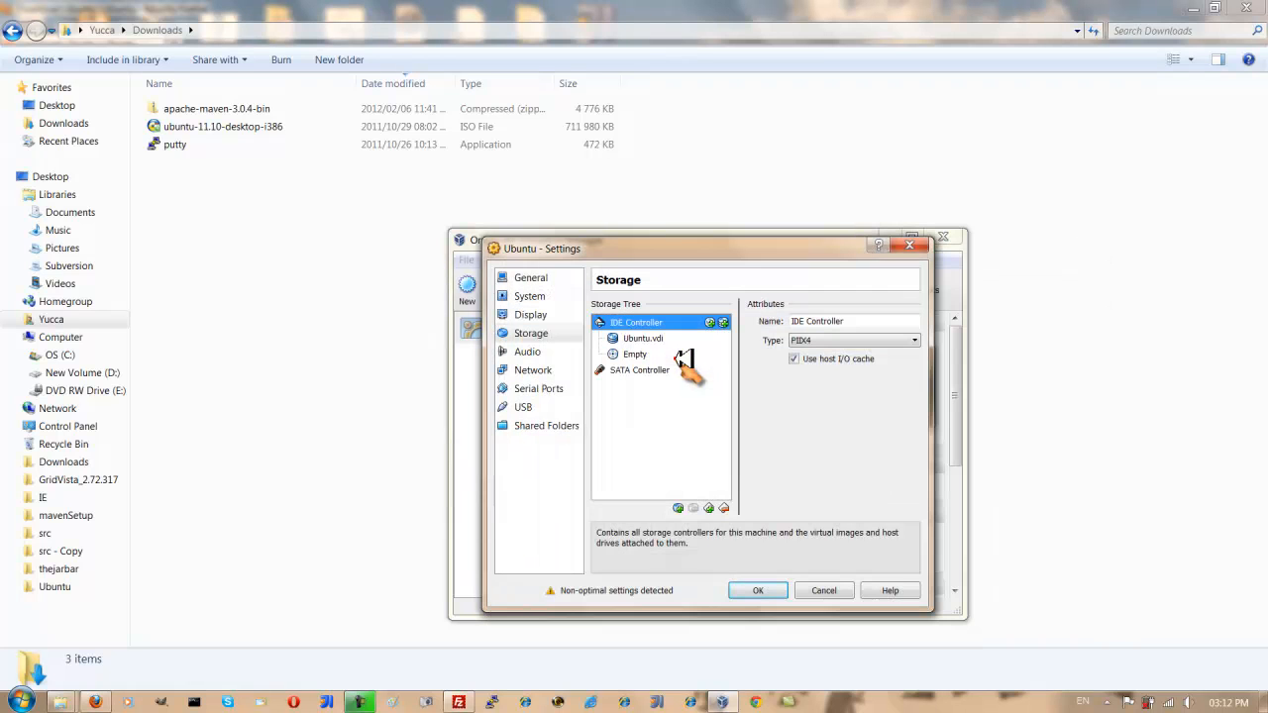
# - Set the empty CD/DVD drive to IDE Primary Slave and load the ubuntu-11.10-desktop-i386 ISO from Downloads into it
pyautogui.click(662, 339)
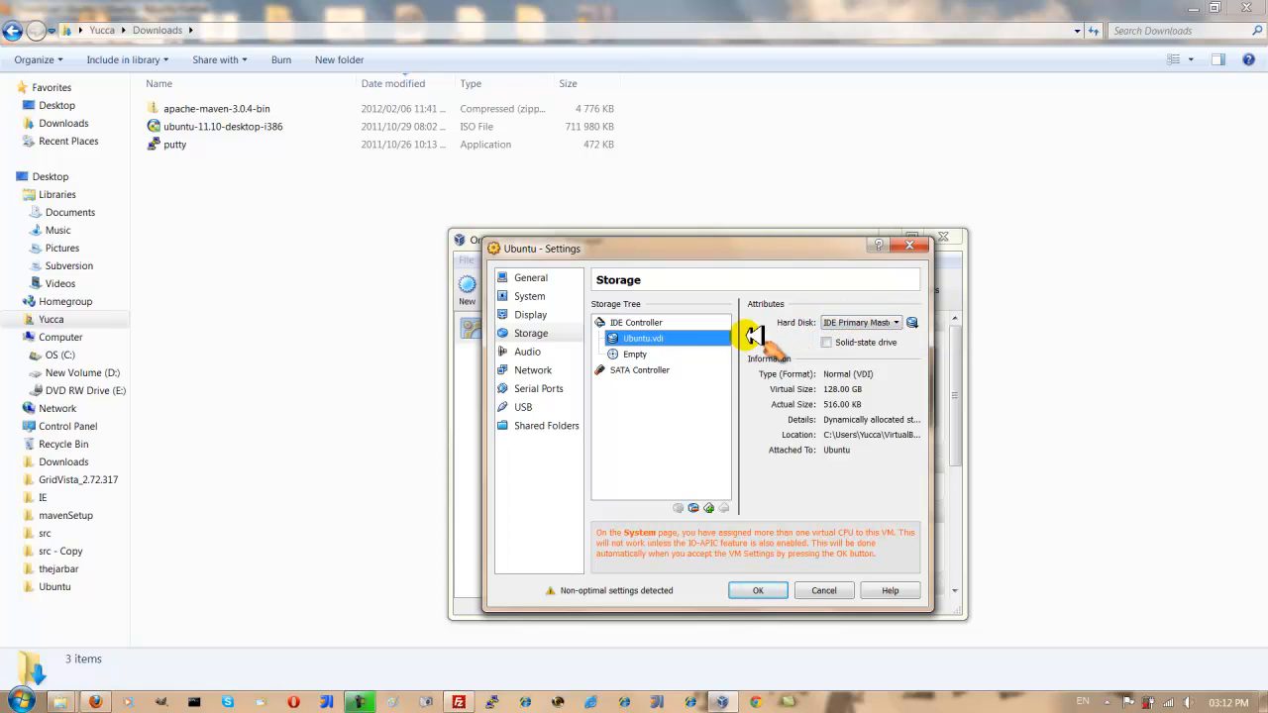
pyautogui.click(634, 354)
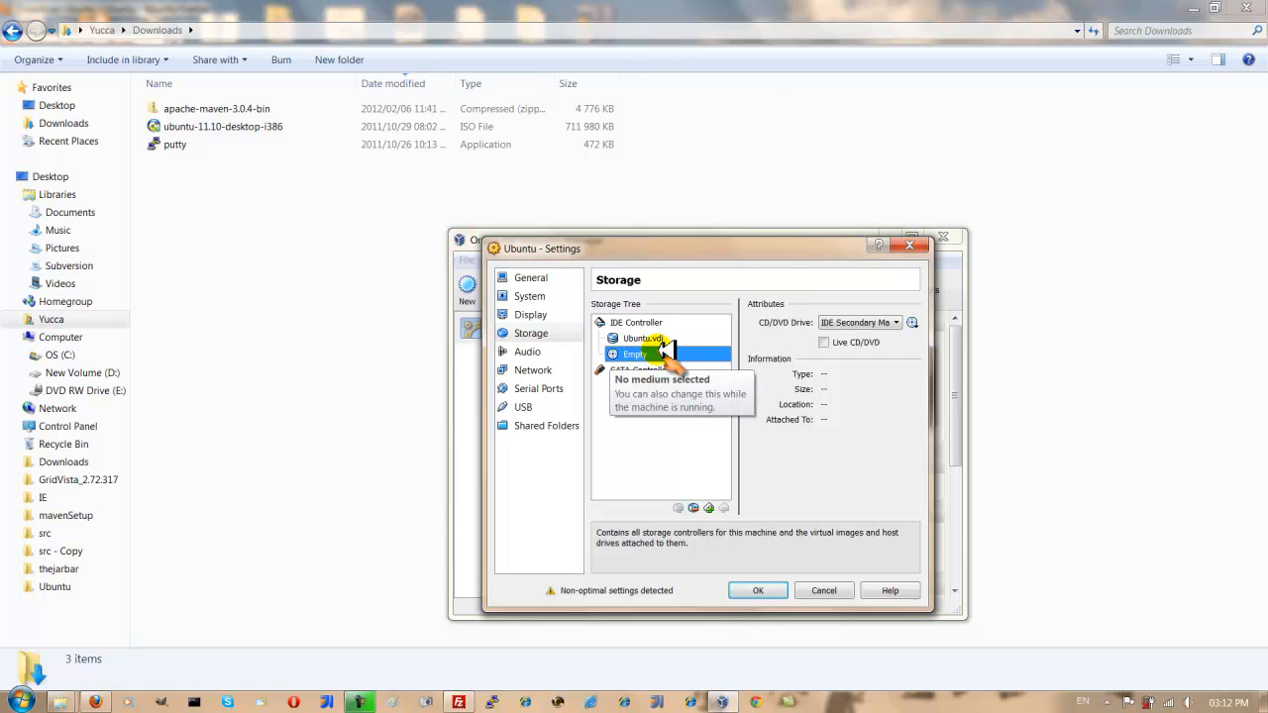
pyautogui.click(903, 322)
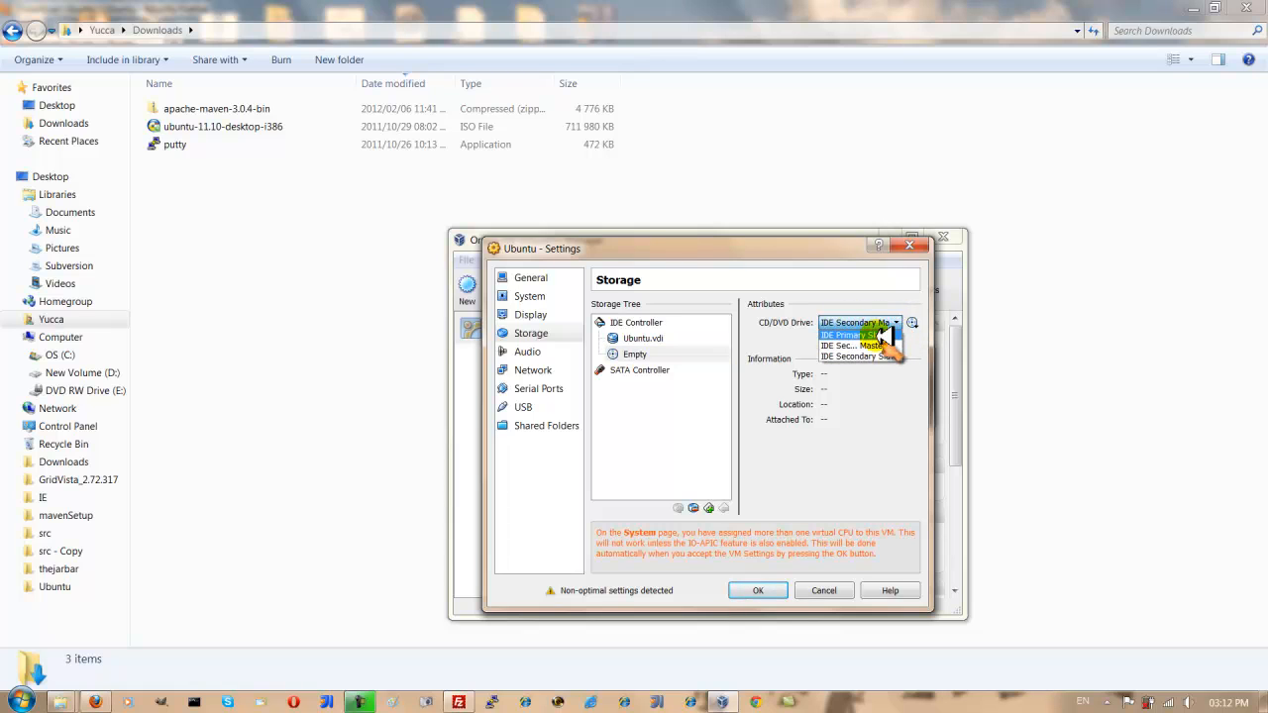
pyautogui.click(883, 335)
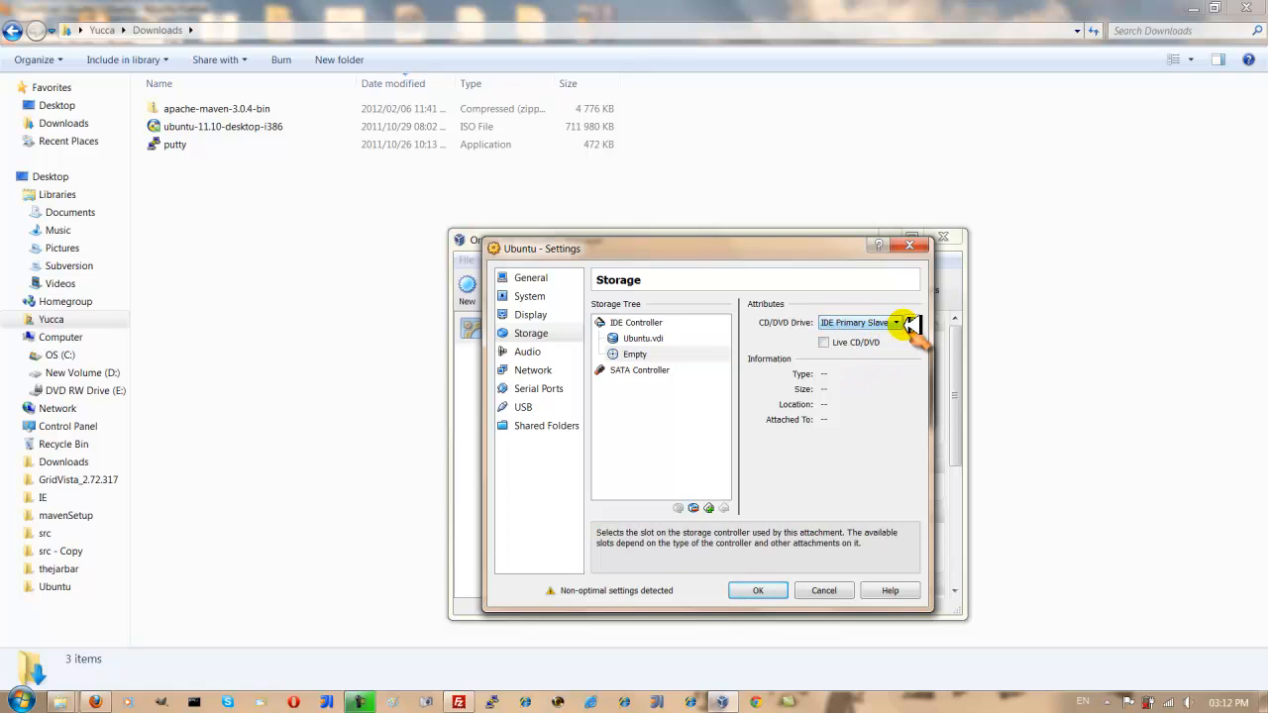
pyautogui.click(913, 323)
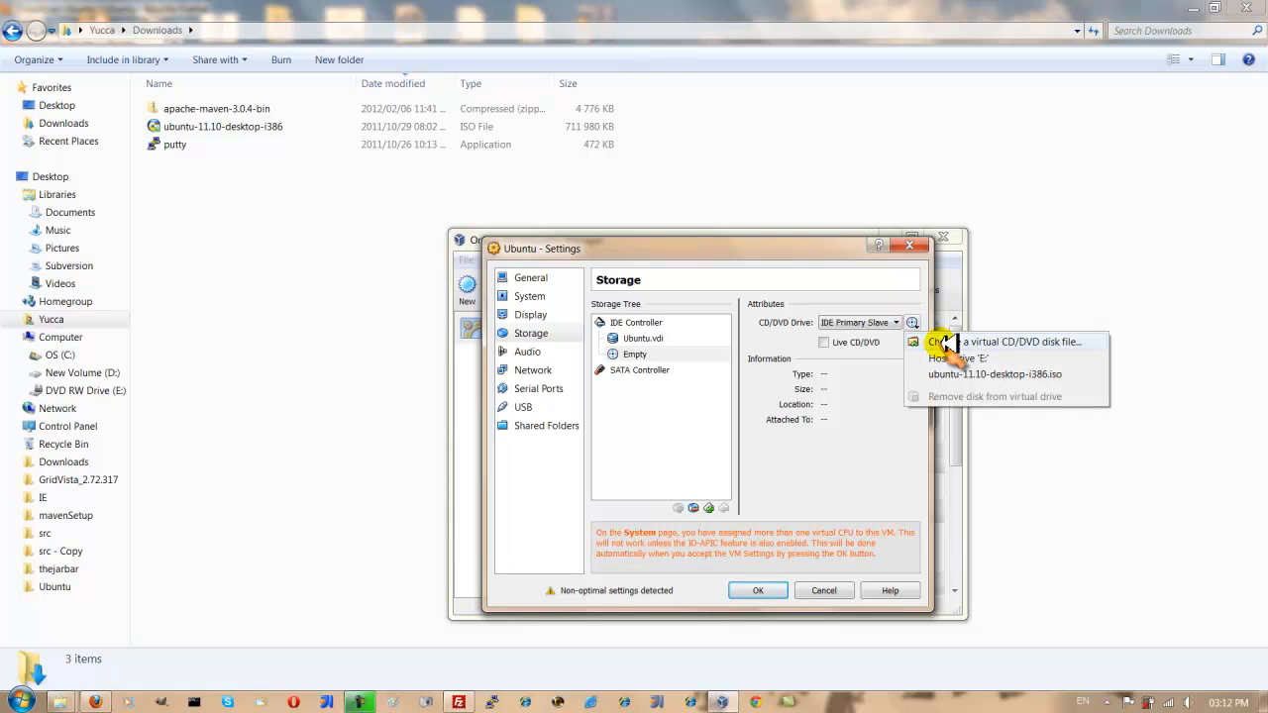
pyautogui.click(1063, 342)
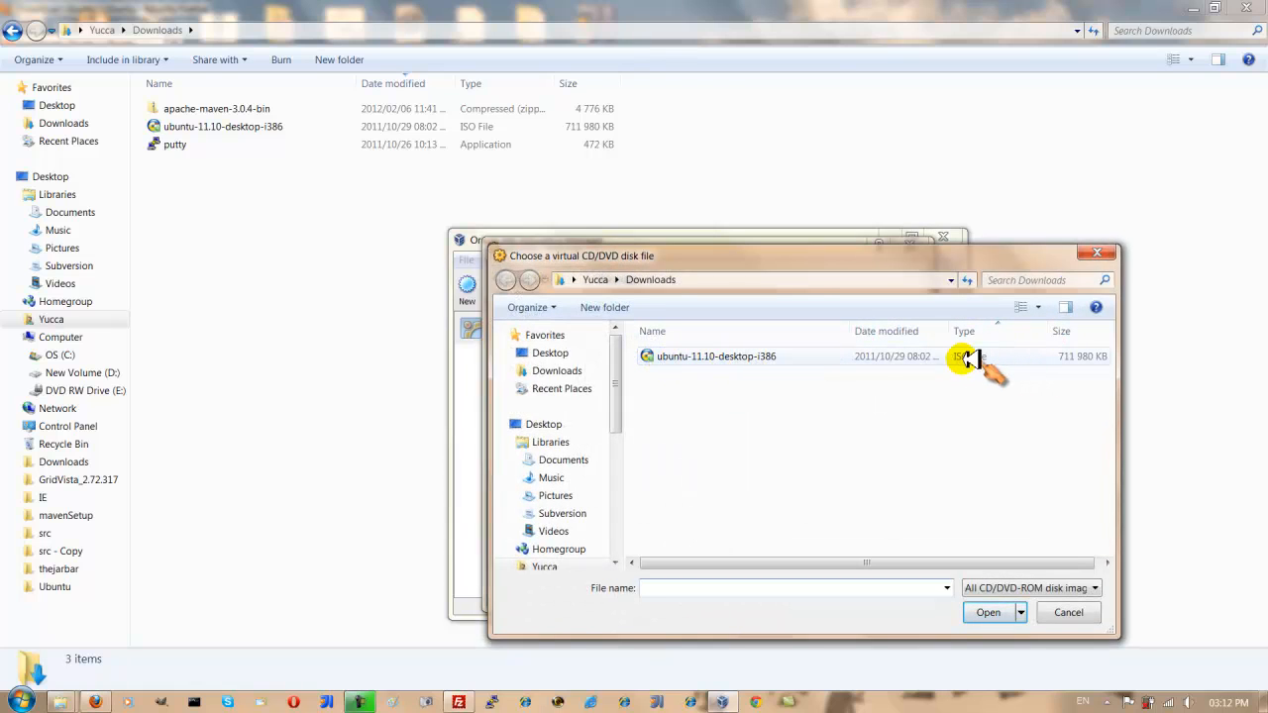
pyautogui.doubleClick(790, 357)
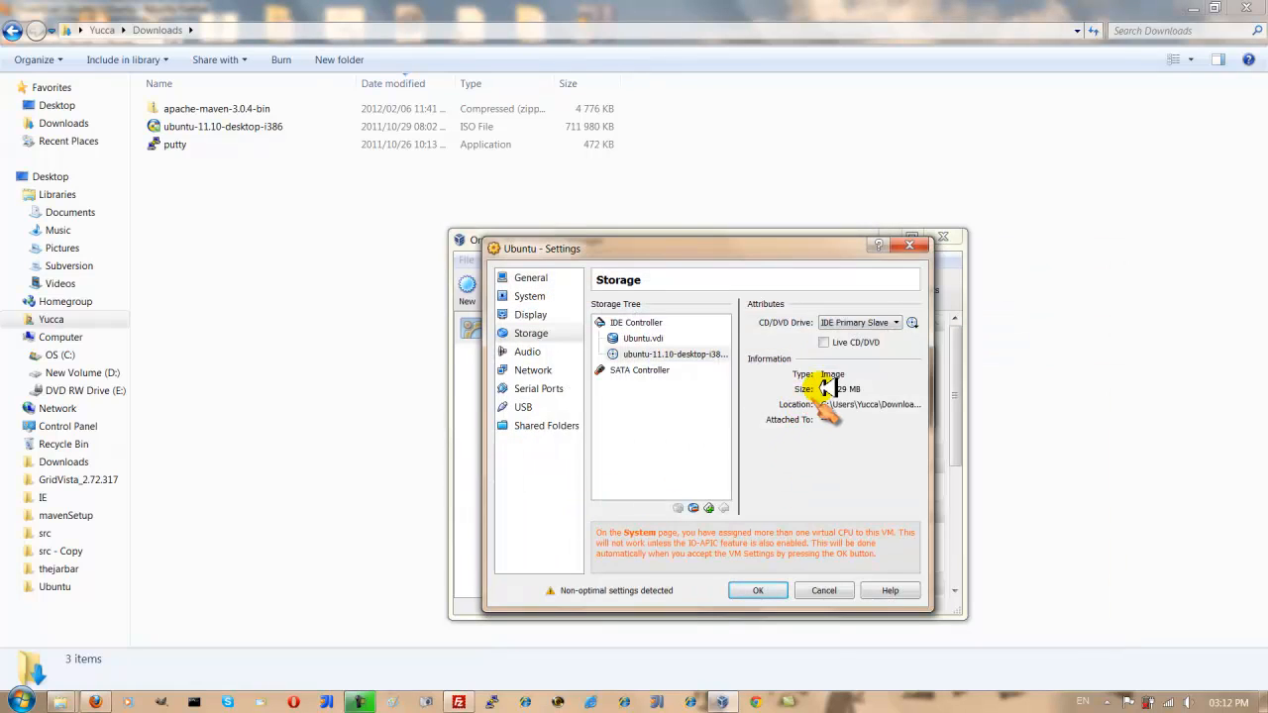
# - Review the machine's network adapter and shared folder settings, and save the Ubuntu machine's configuration
pyautogui.click(532, 371)
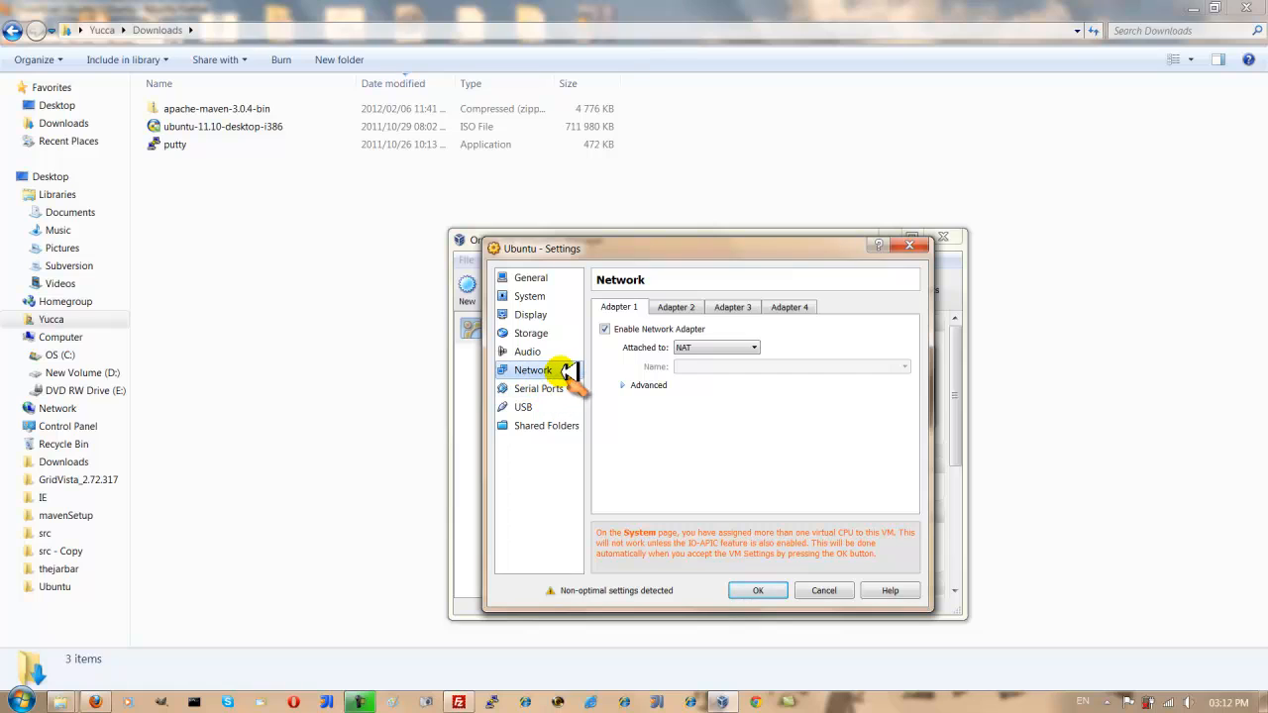
pyautogui.click(543, 428)
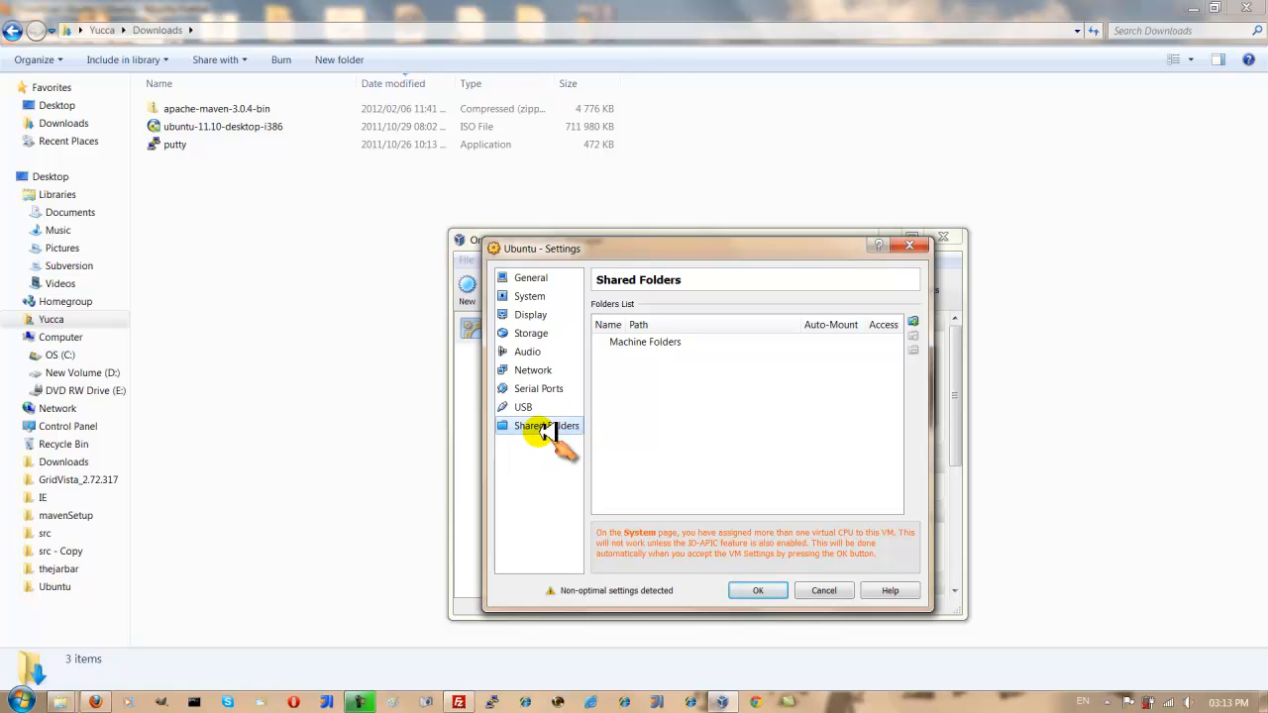
pyautogui.click(758, 591)
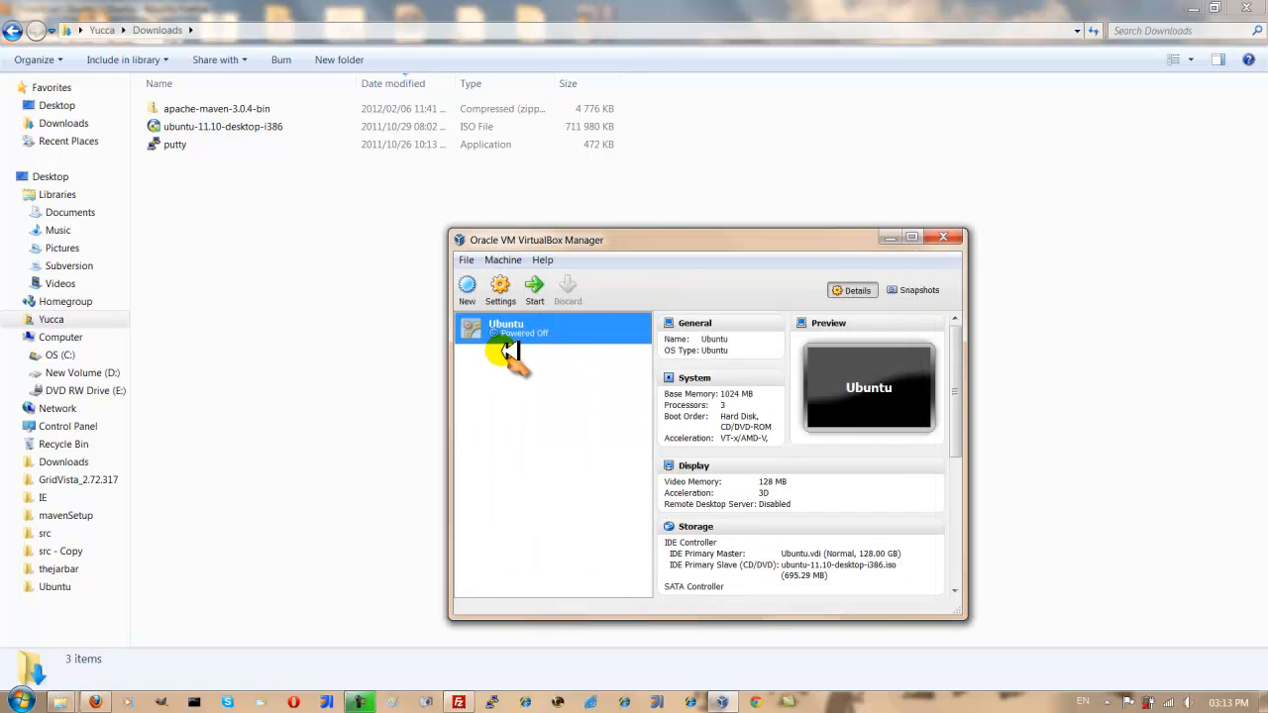
# - Start the Ubuntu virtual machine, dismiss the keyboard capture and color mode notices, and move its window slightly down
pyautogui.click(536, 288)
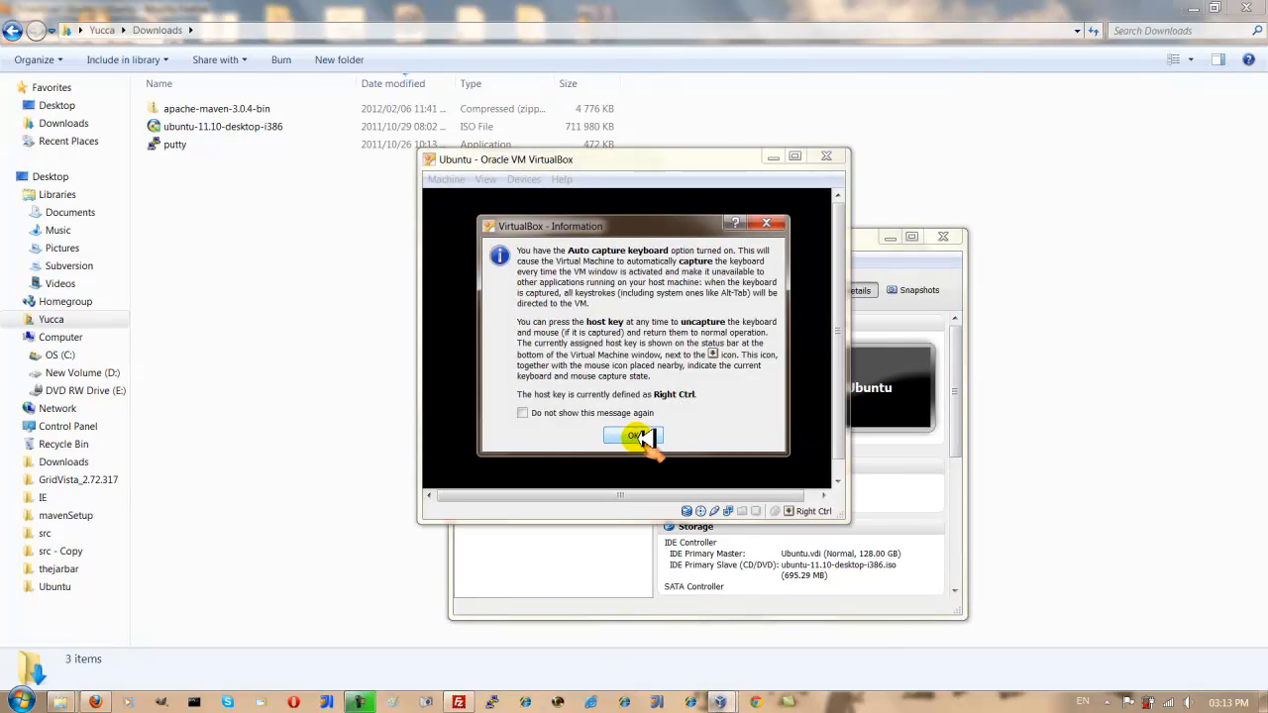
pyautogui.click(634, 435)
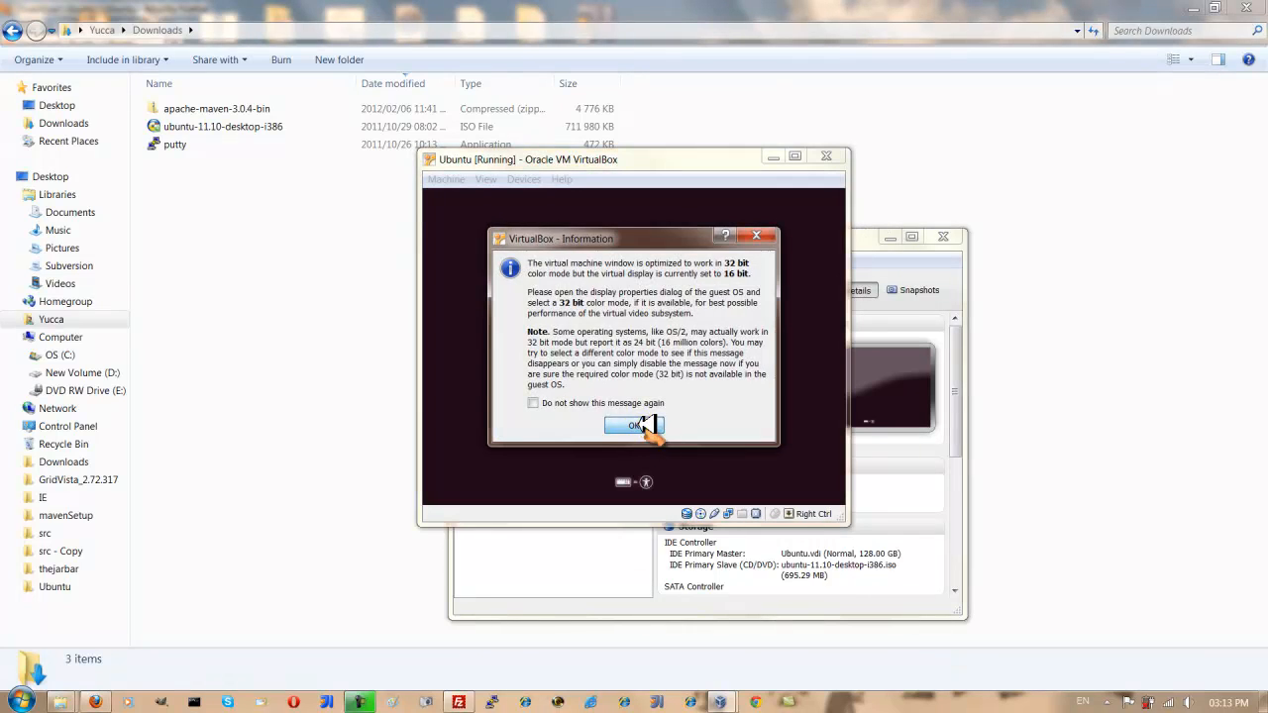
pyautogui.click(634, 426)
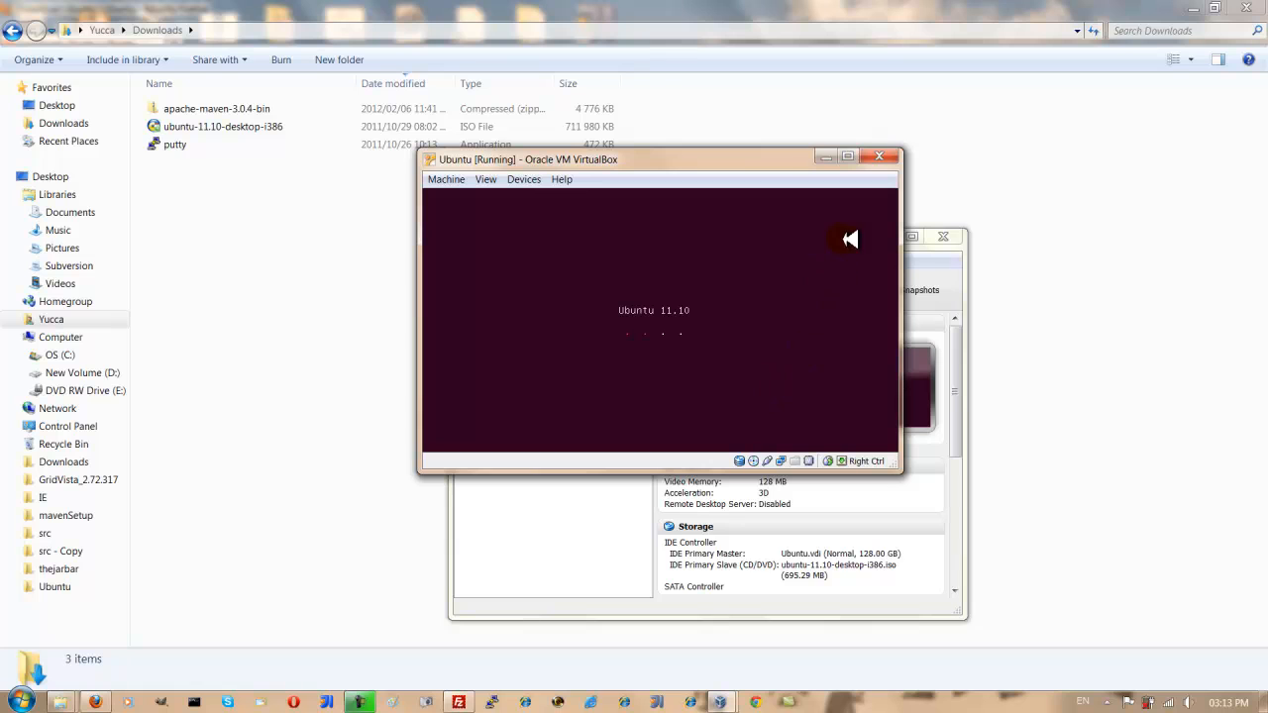
pyautogui.moveTo(709, 161); pyautogui.dragTo(707, 189)
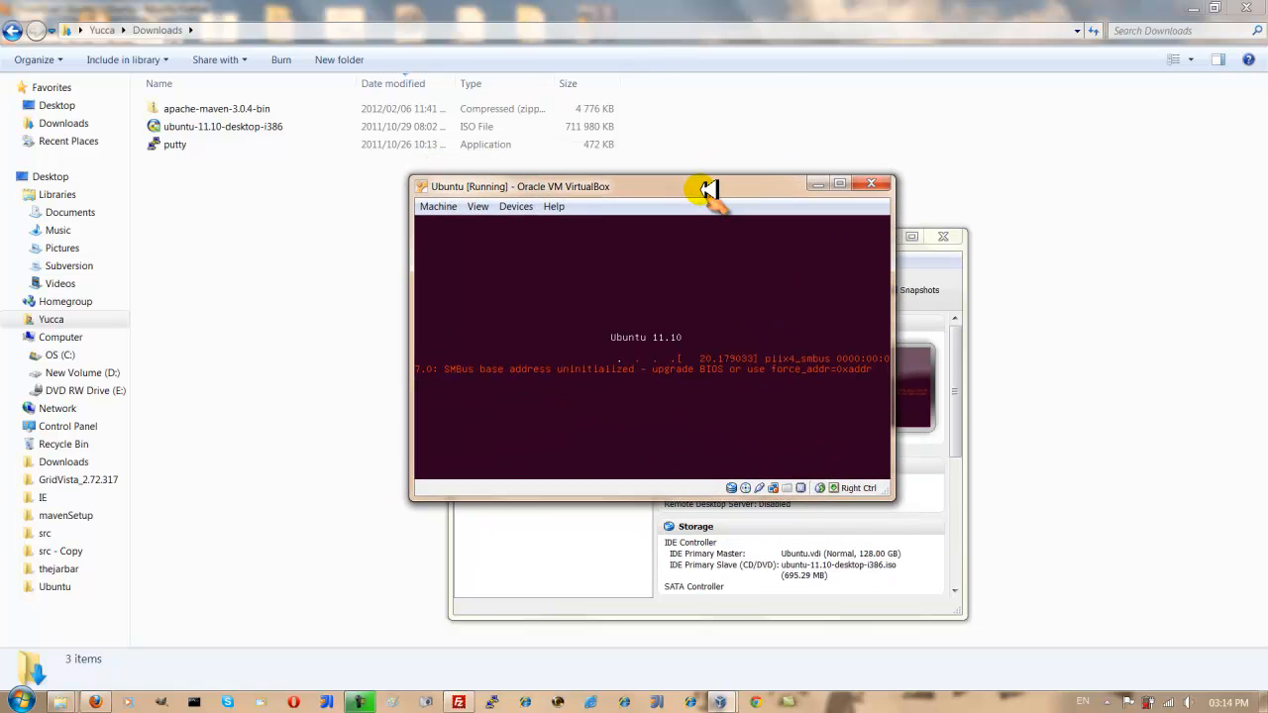